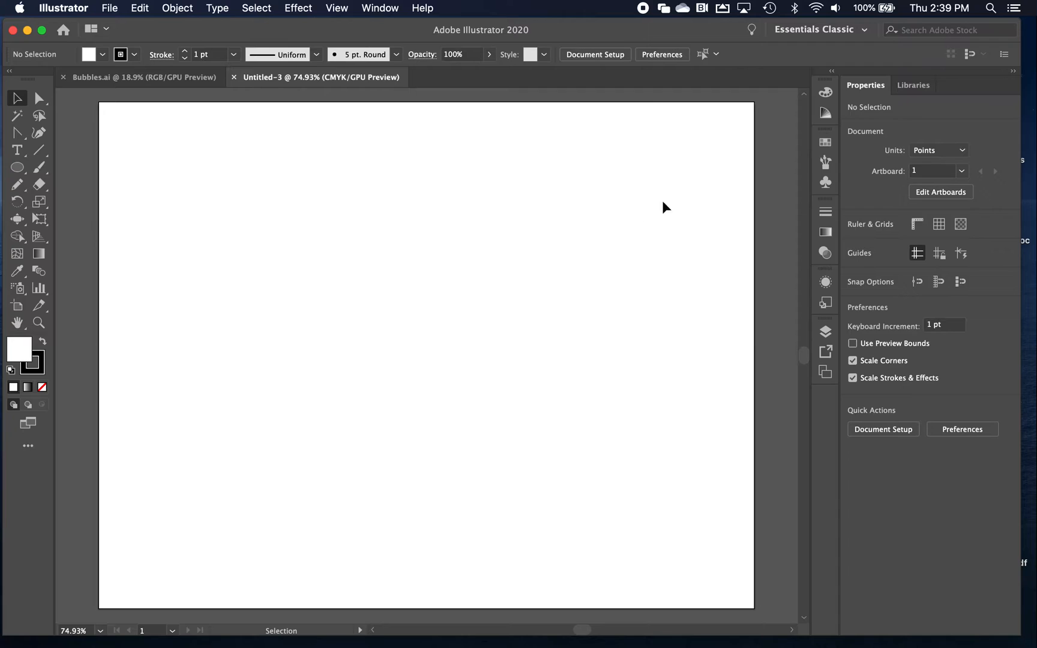
# Float the Layers, Color and Gradient panels and stack them along the artboard's left edge
pyautogui.click(825, 331)
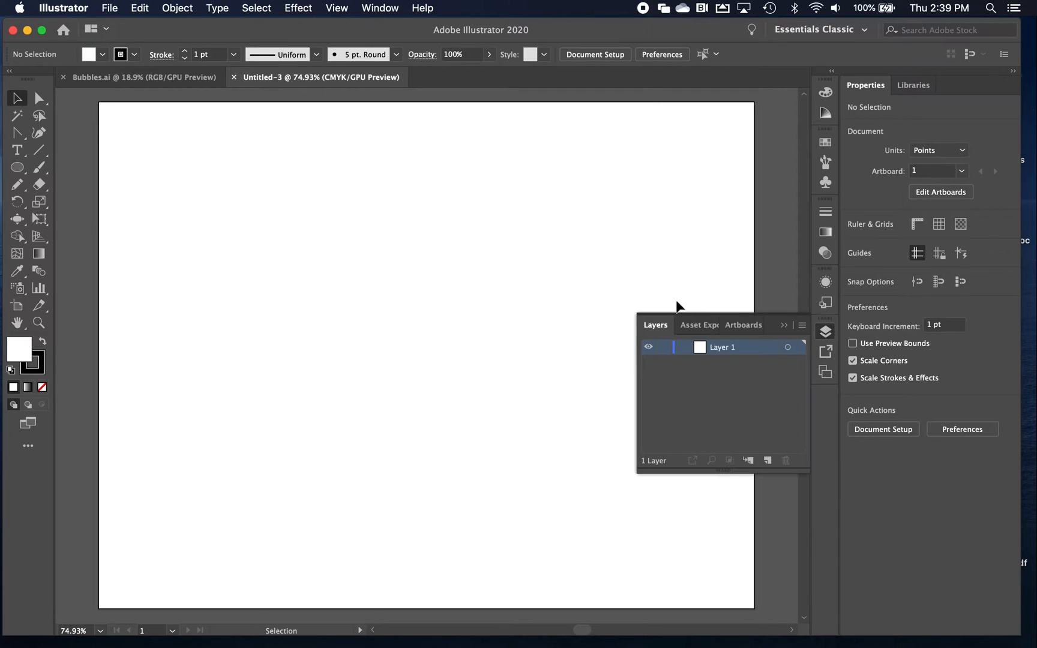
pyautogui.moveTo(660, 317); pyautogui.dragTo(114, 124)
pyautogui.click(784, 325)
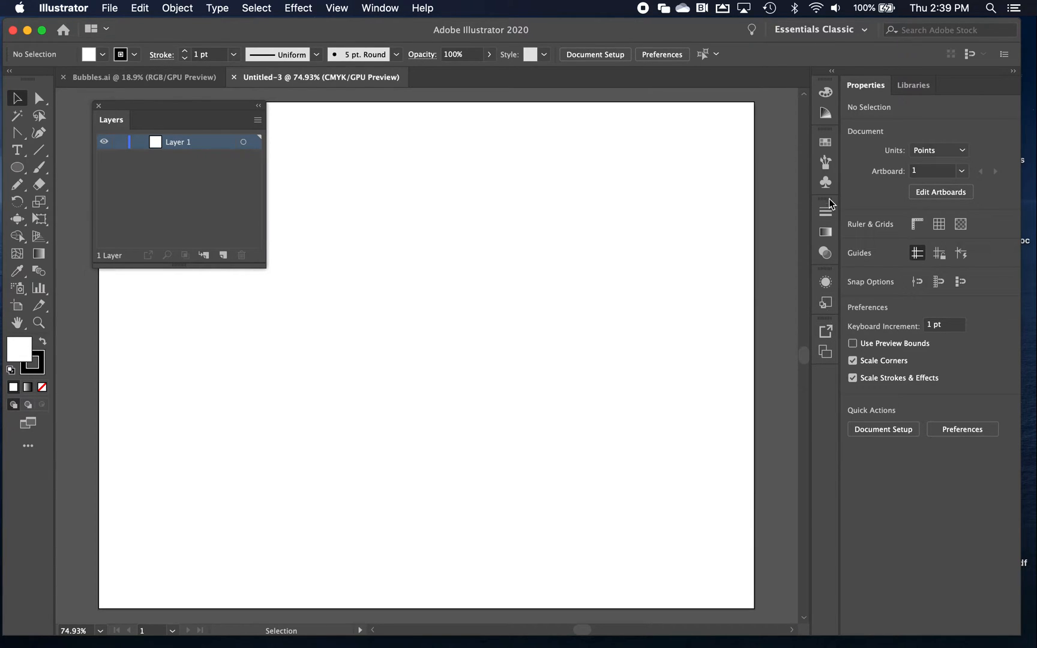
pyautogui.click(826, 92)
pyautogui.moveTo(652, 91); pyautogui.dragTo(137, 287)
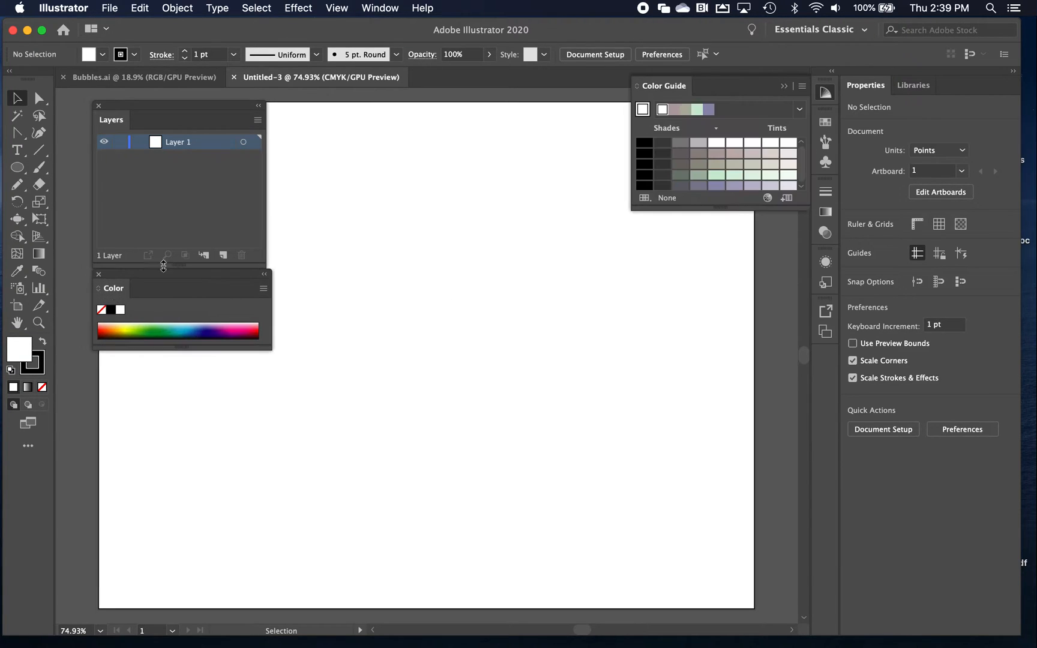
pyautogui.click(783, 85)
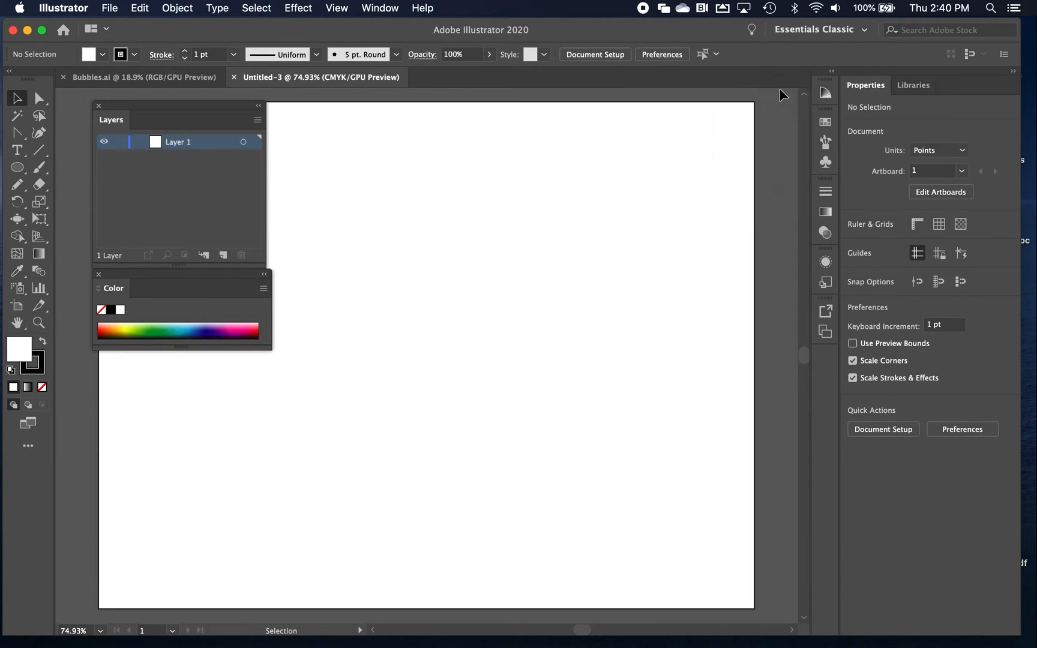
pyautogui.click(826, 211)
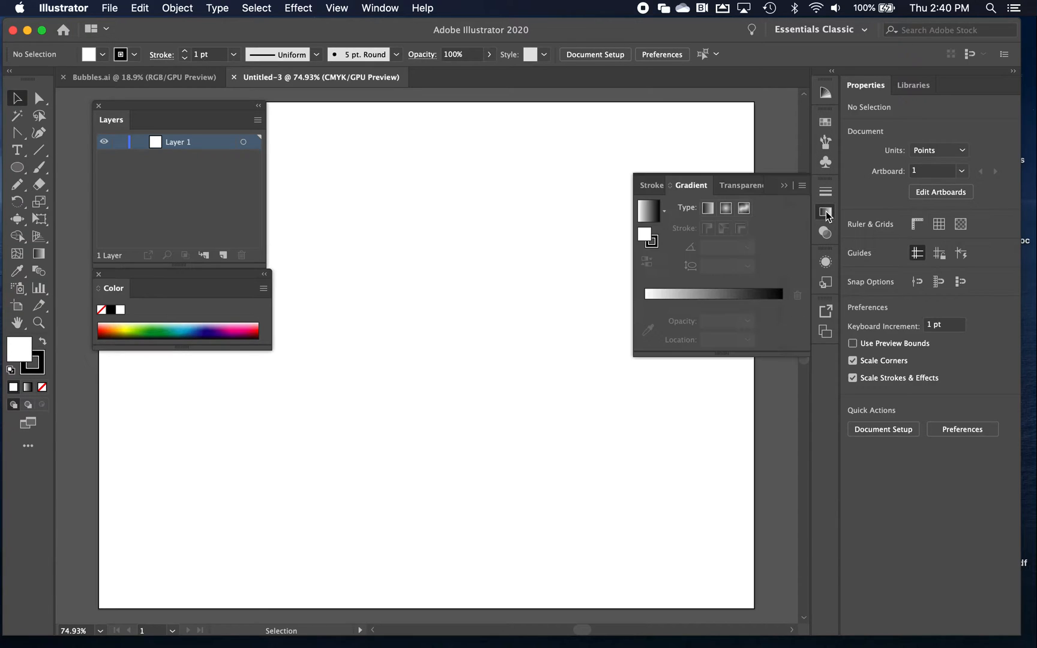
pyautogui.moveTo(688, 191); pyautogui.dragTo(143, 375)
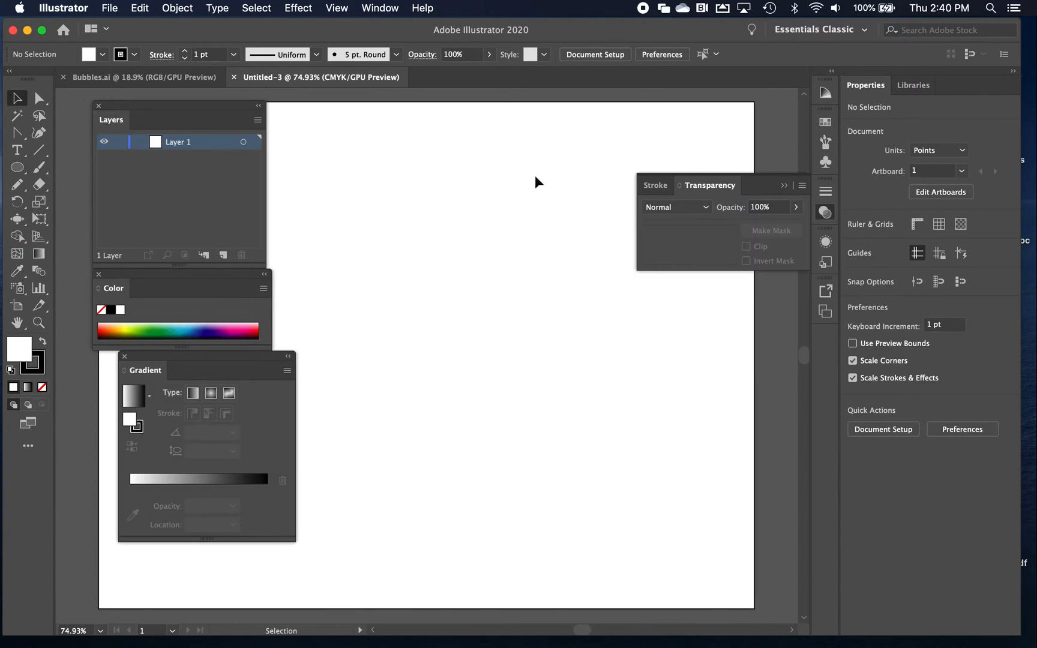
pyautogui.click(785, 191)
pyautogui.moveTo(169, 362)
pyautogui.mouseDown()
pyautogui.moveTo(131, 362)
pyautogui.moveTo(140, 364)
pyautogui.mouseUp()
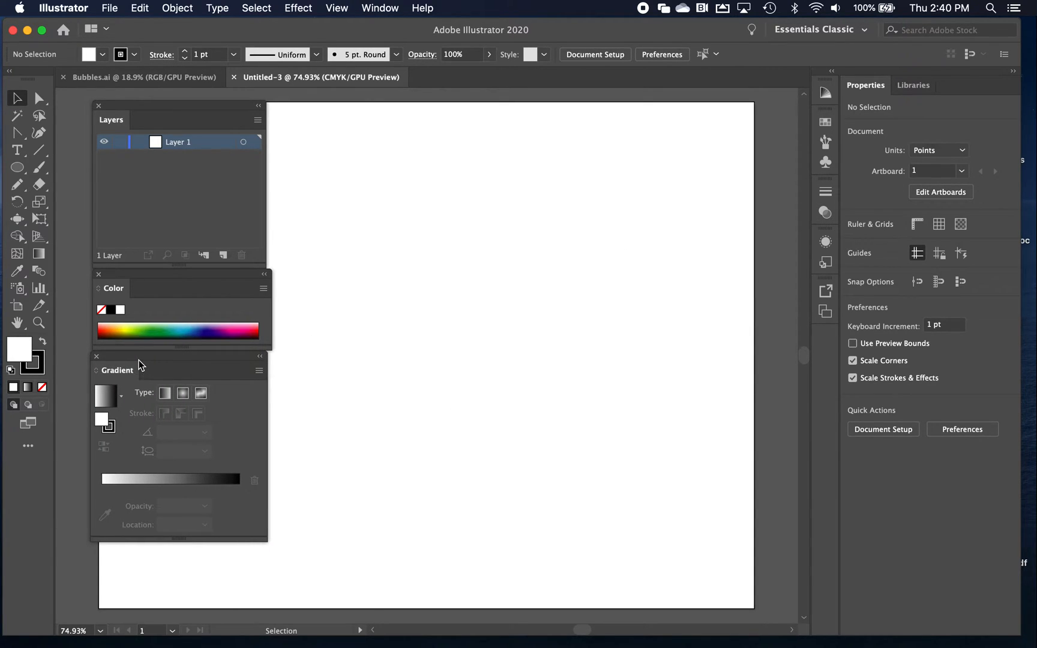
# Draw a circle about 383 pt wide on the artboard with a linear white-to-black gradient fill and no stroke
pyautogui.click(17, 168)
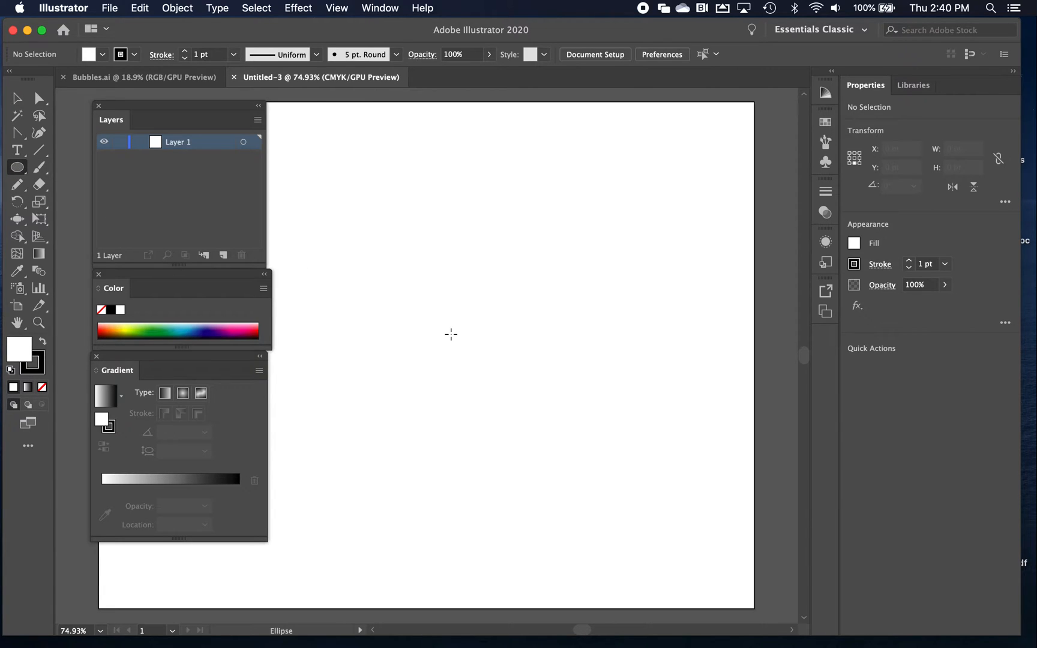
pyautogui.moveTo(451, 334)
pyautogui.mouseDown()
pyautogui.moveTo(519, 400)
pyautogui.moveTo(532, 437)
pyautogui.moveTo(597, 462)
pyautogui.moveTo(516, 420)
pyautogui.moveTo(602, 459)
pyautogui.moveTo(534, 437)
pyautogui.moveTo(558, 428)
pyautogui.moveTo(586, 442)
pyautogui.moveTo(507, 397)
pyautogui.moveTo(557, 419)
pyautogui.moveTo(530, 415)
pyautogui.moveTo(609, 428)
pyautogui.mouseUp()
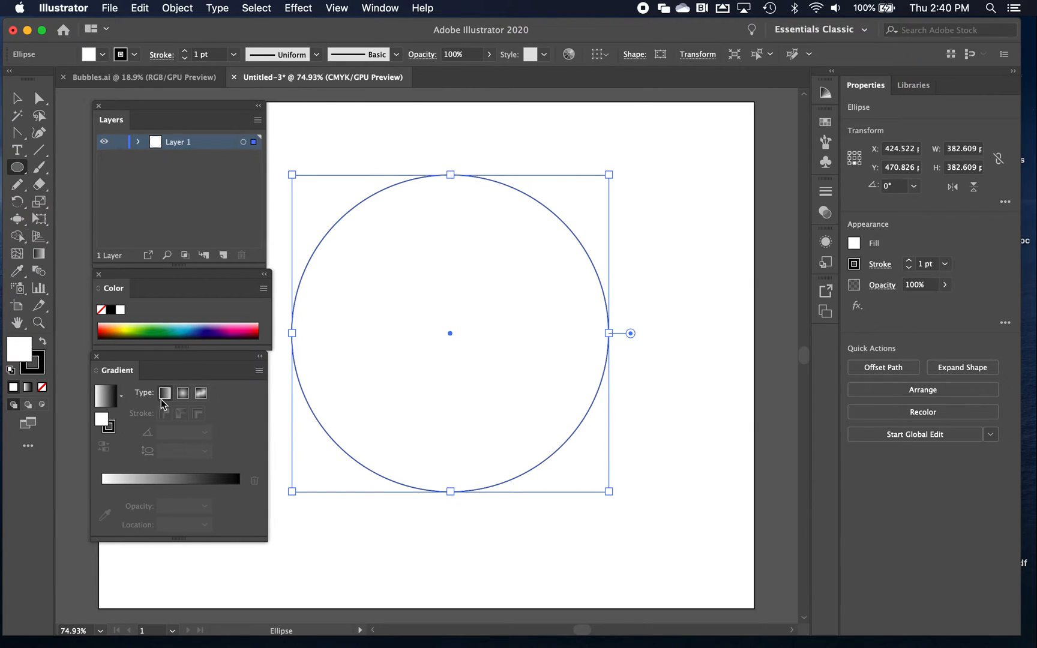
pyautogui.click(103, 403)
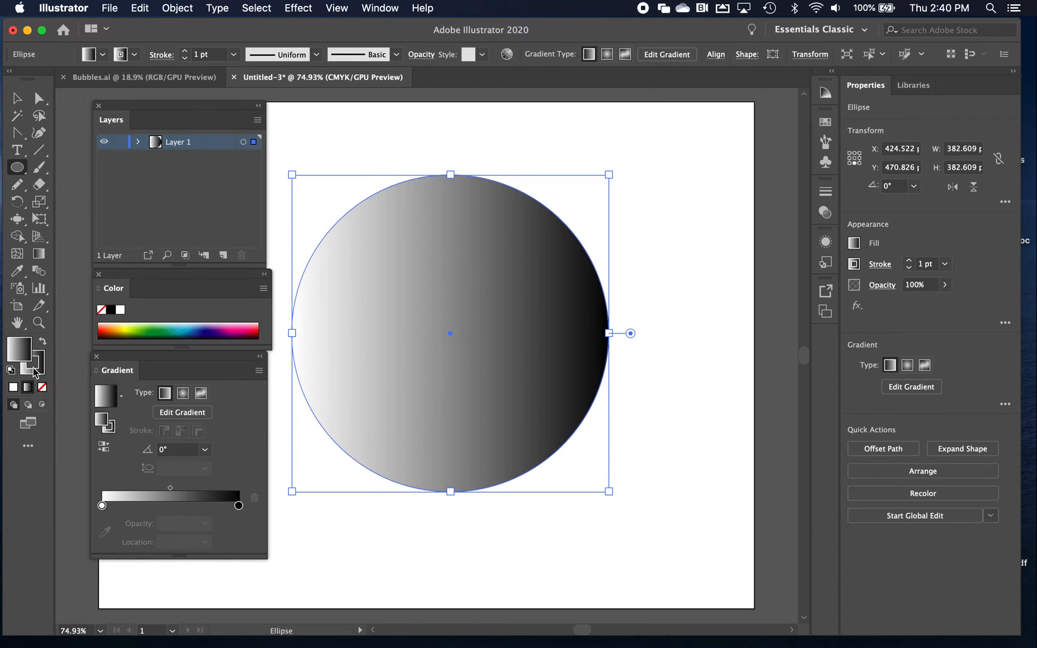
pyautogui.click(42, 387)
pyautogui.click(18, 347)
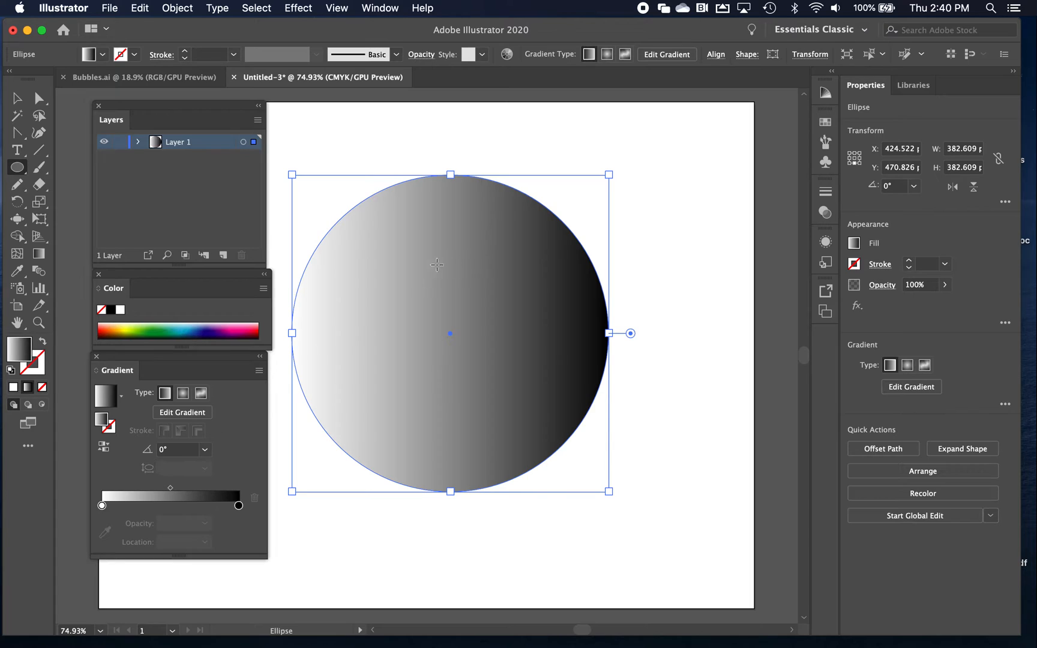
# Switch the black end stop of the circle's gradient to CMYK color and recolor it dark purple
pyautogui.moveTo(180, 356); pyautogui.dragTo(181, 411)
pyautogui.click(239, 506)
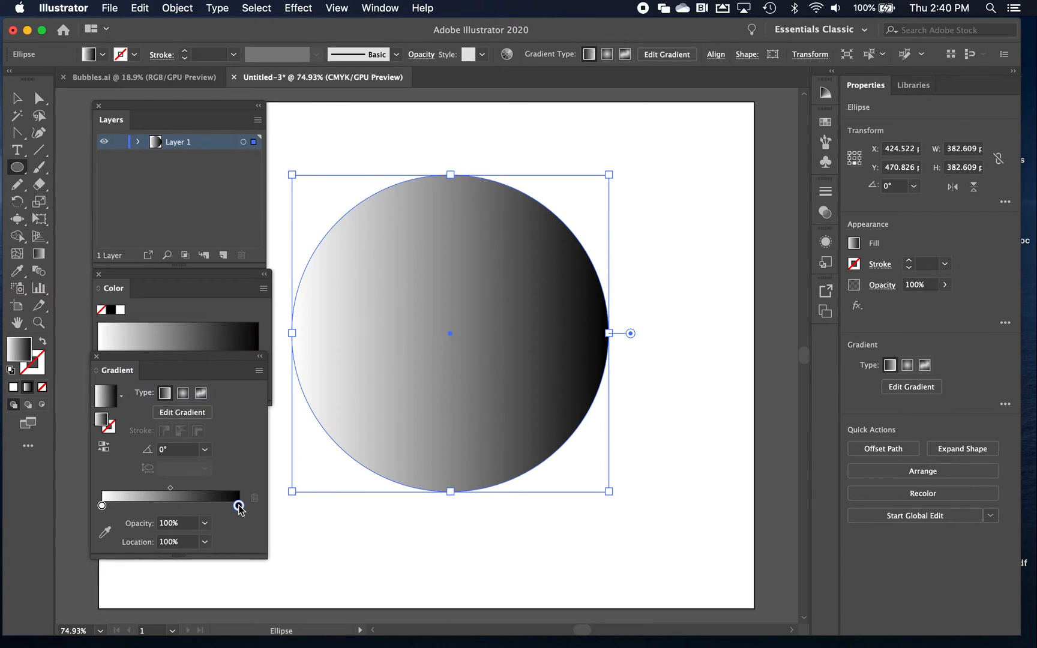
pyautogui.moveTo(160, 276); pyautogui.dragTo(654, 113)
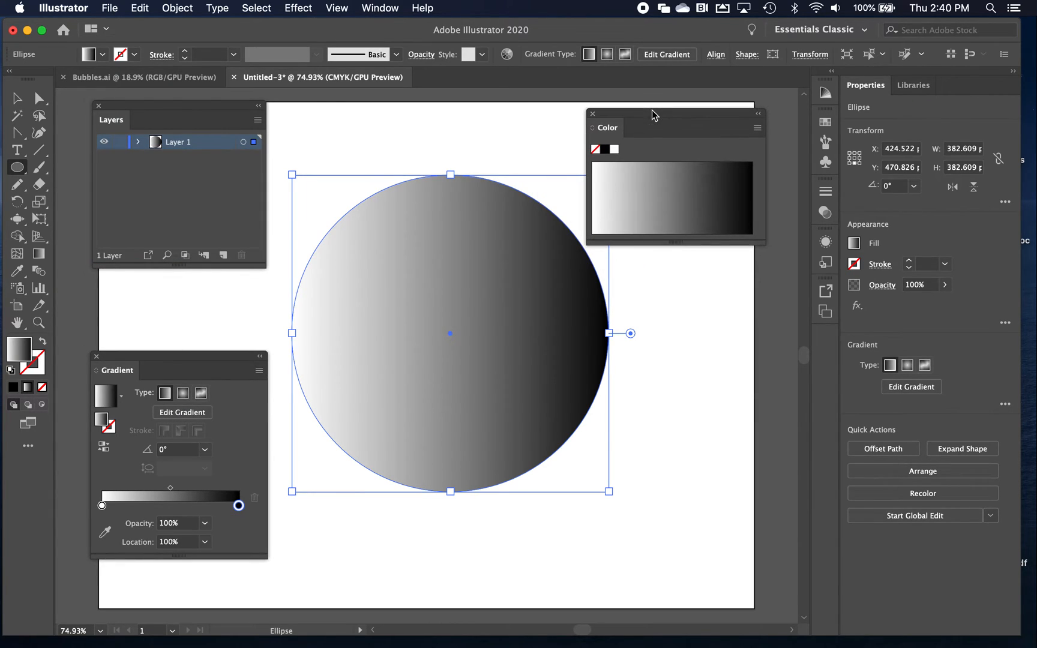
pyautogui.click(757, 128)
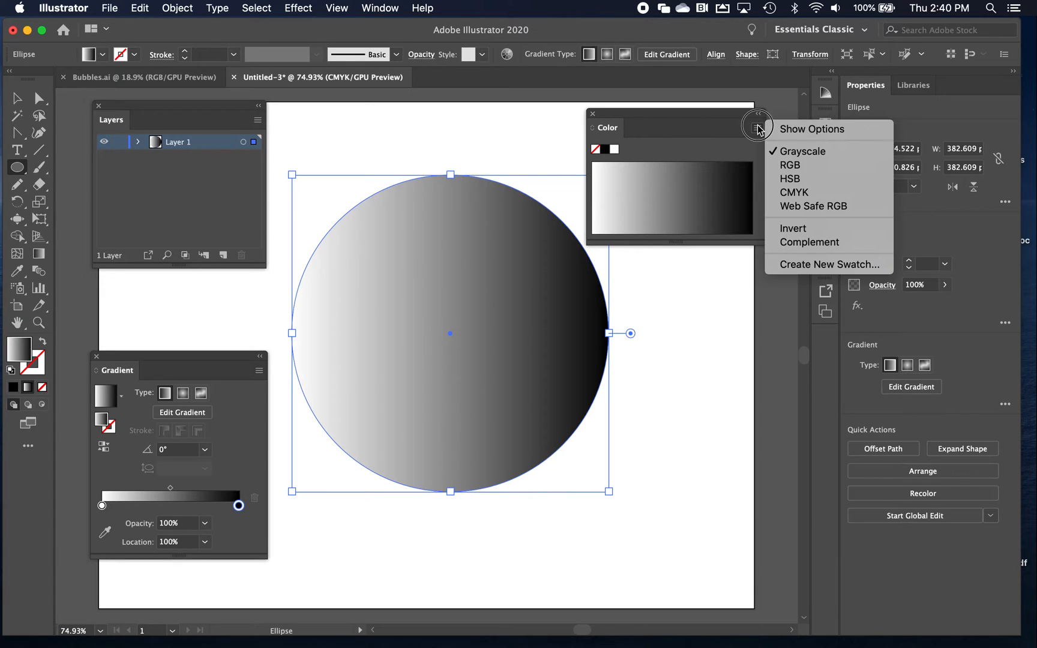
pyautogui.click(790, 194)
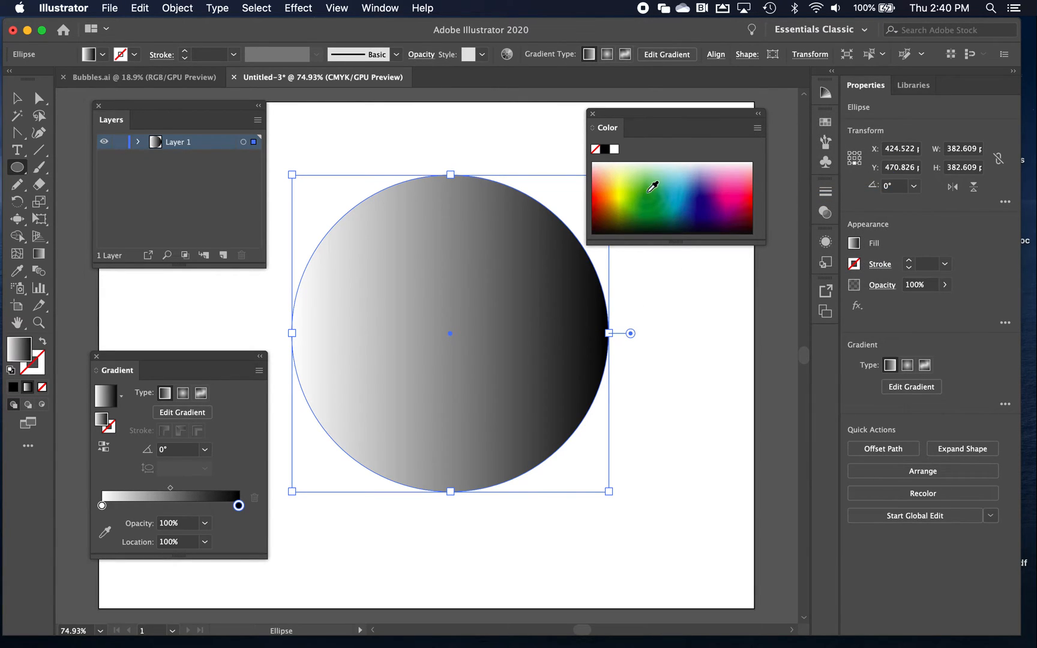
pyautogui.click(724, 201)
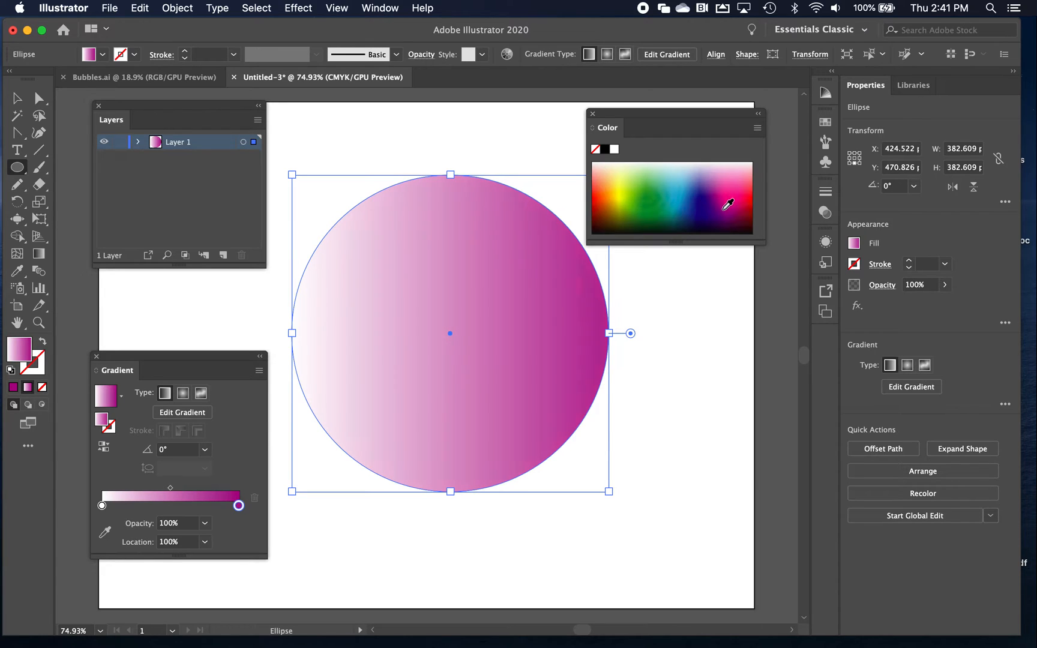
pyautogui.click(719, 214)
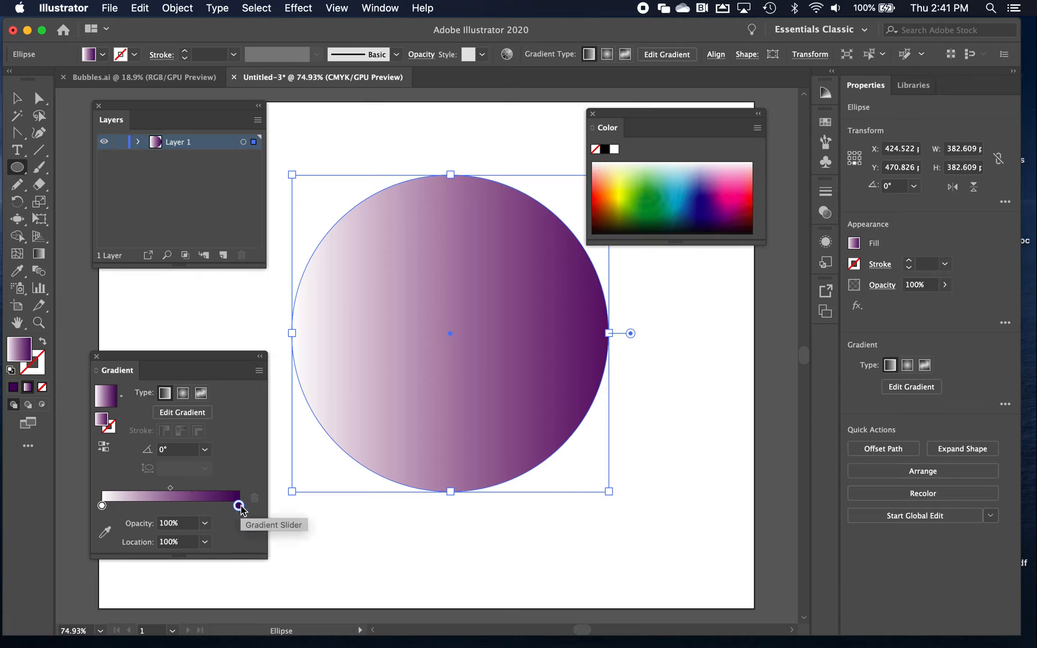
# Replace the gradient's white starting stop with a purple stop at 0% and recolor it bright pink
pyautogui.moveTo(162, 358); pyautogui.dragTo(156, 276)
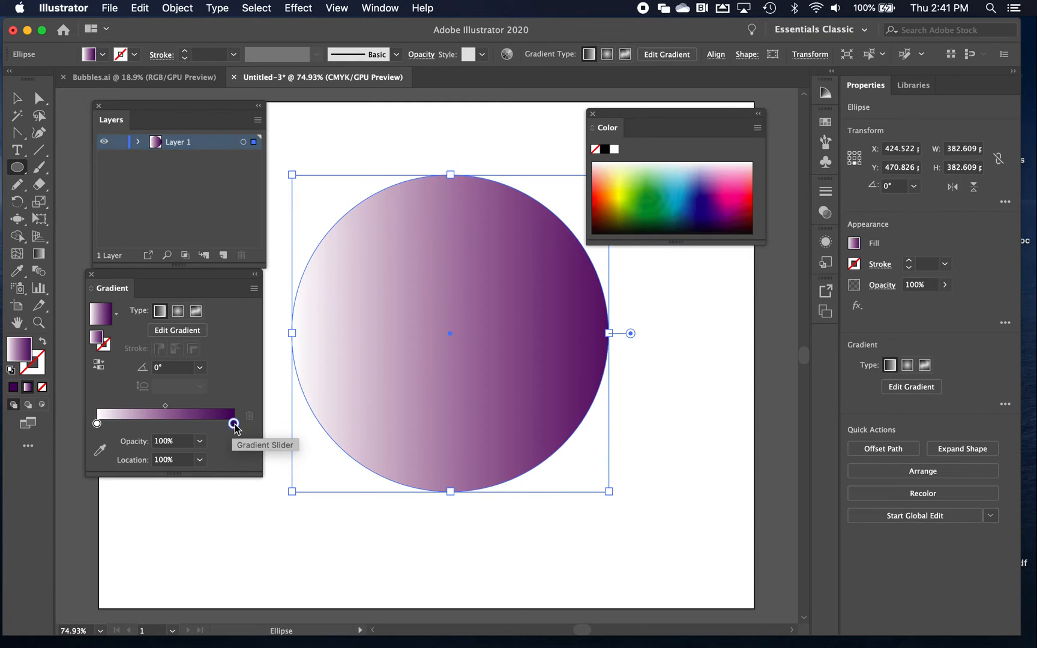
pyautogui.moveTo(234, 426); pyautogui.dragTo(138, 424)
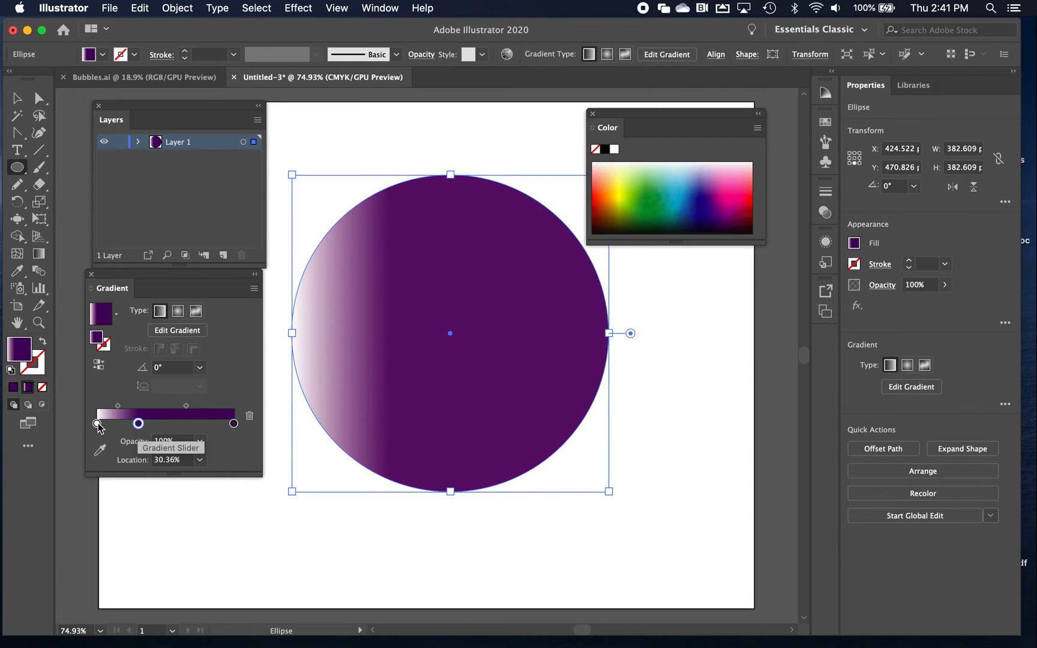
pyautogui.moveTo(98, 425); pyautogui.dragTo(95, 463)
pyautogui.moveTo(139, 424); pyautogui.dragTo(96, 424)
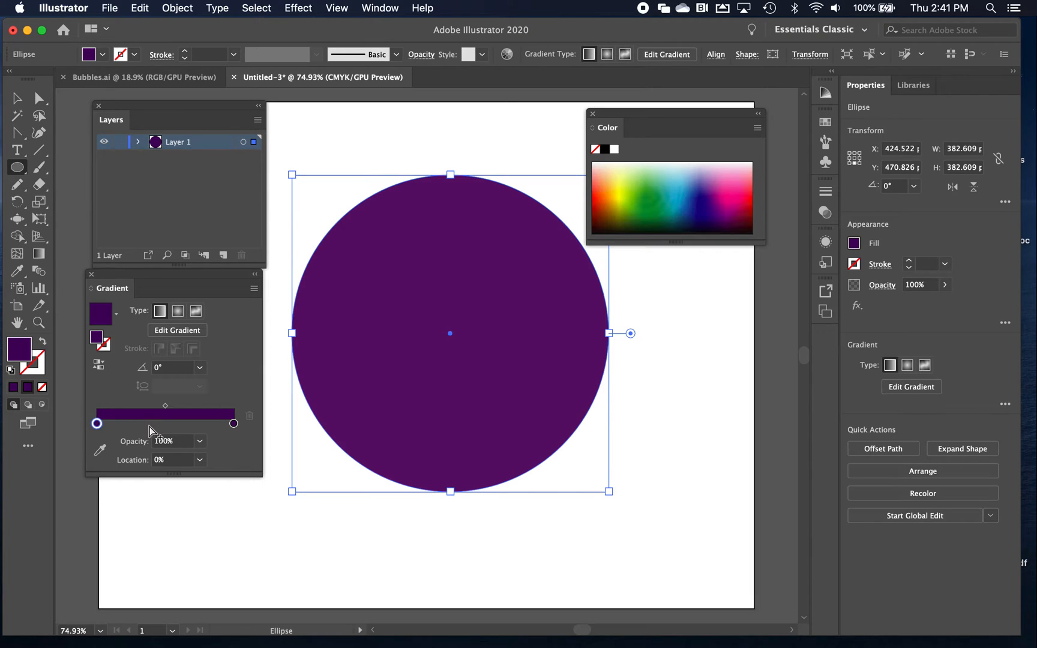
pyautogui.click(728, 187)
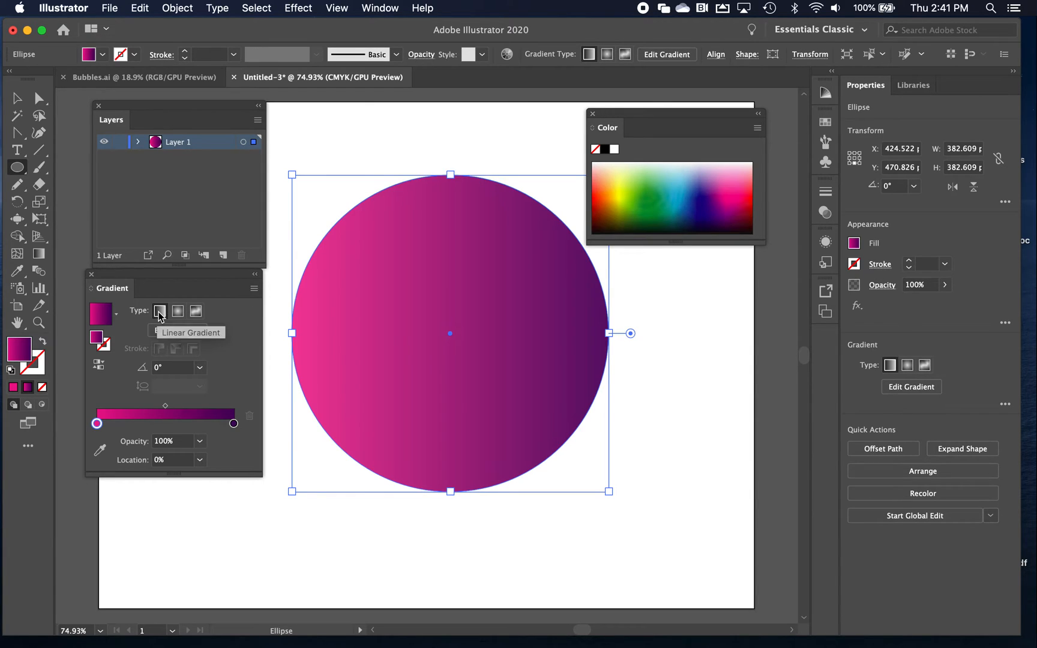
# Make the circle's gradient radial and move its midpoint to 87%
pyautogui.click(177, 312)
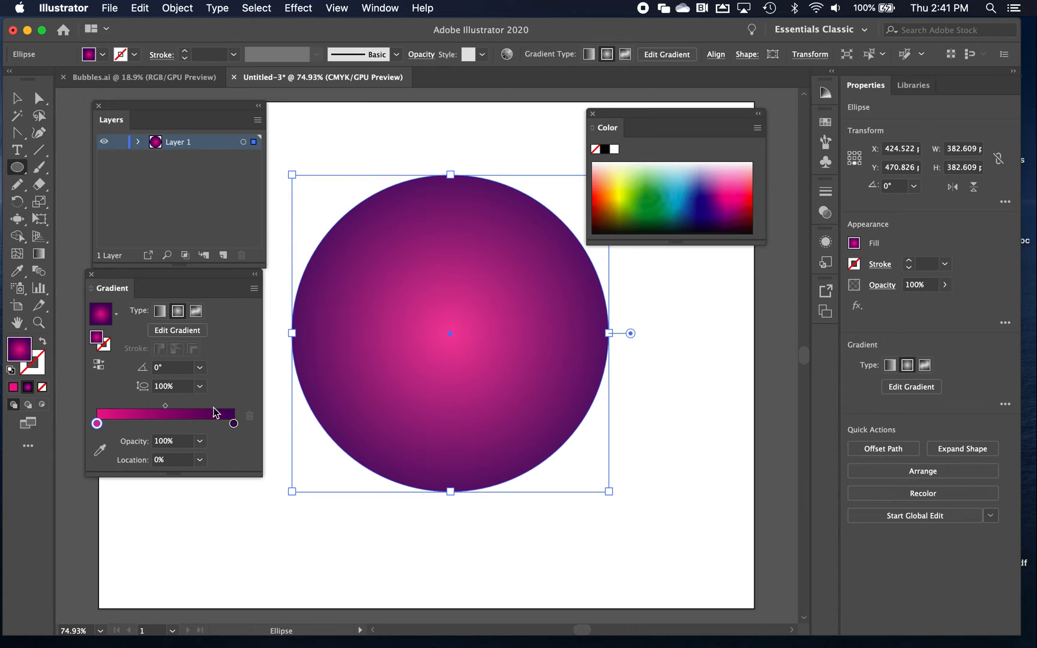
pyautogui.click(164, 407)
pyautogui.moveTo(164, 407); pyautogui.dragTo(218, 407)
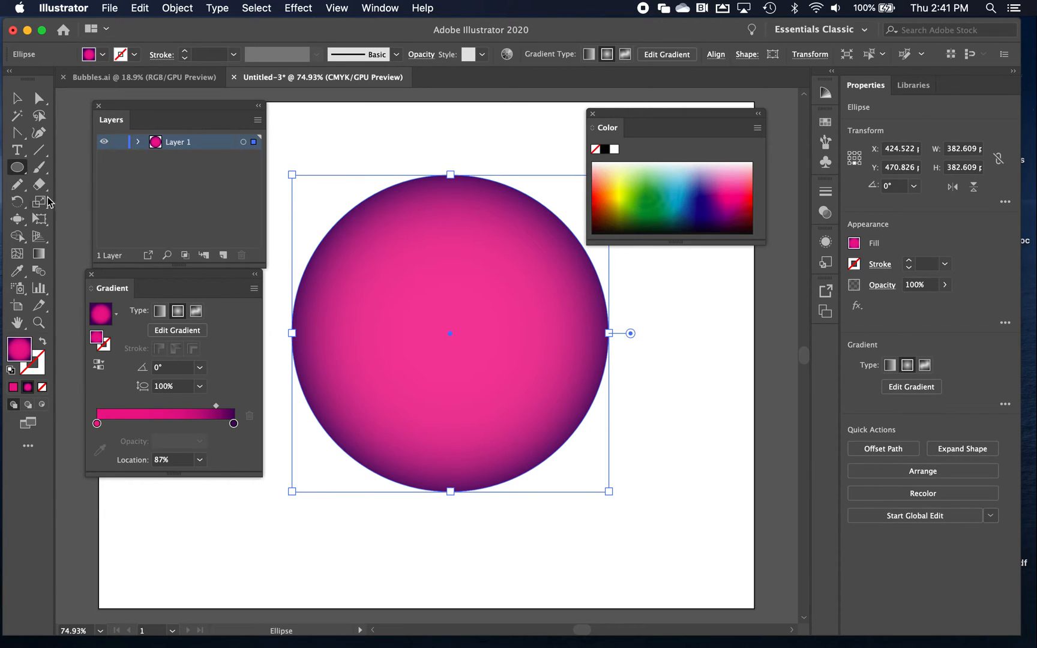
# Create a 30-point star at the circle's center with radii of 22.2582 pt and 8.5019 pt
pyautogui.click(18, 167)
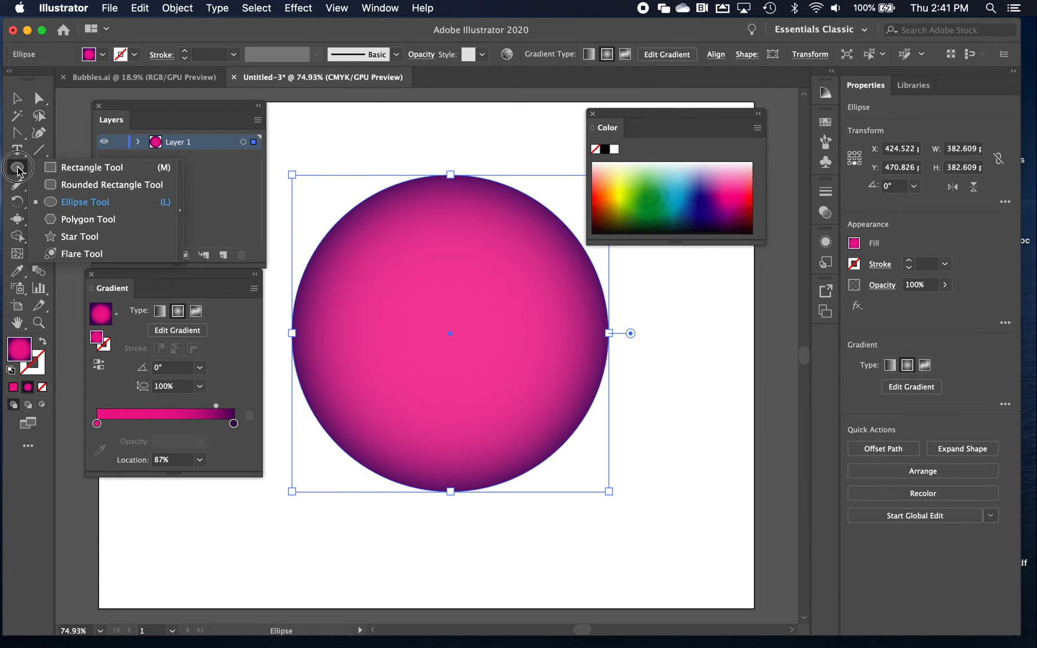
pyautogui.moveTo(18, 170); pyautogui.dragTo(73, 241)
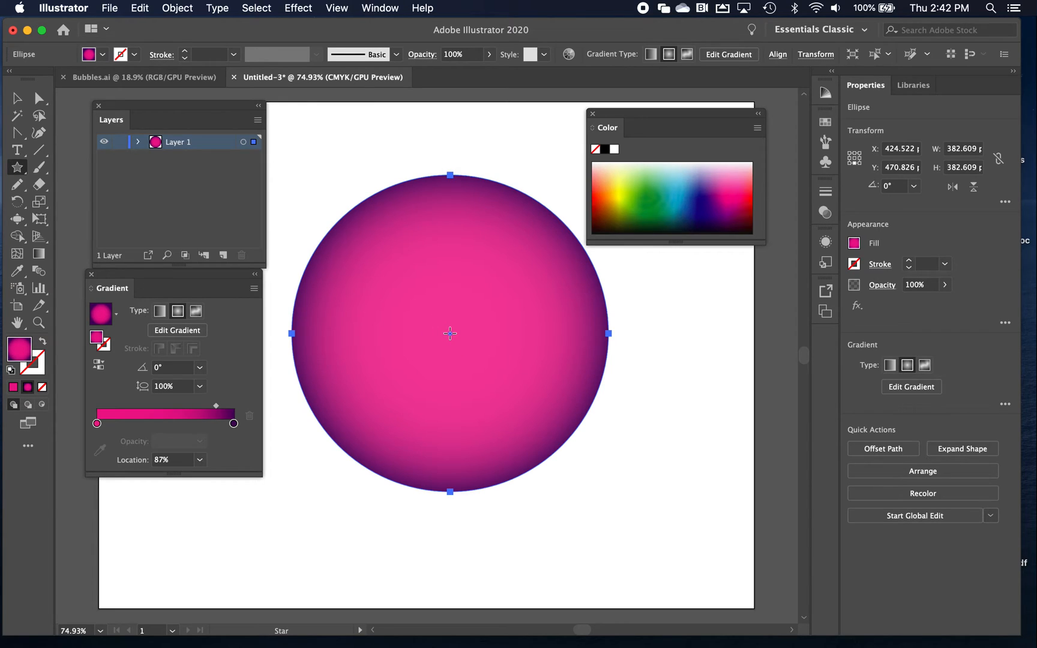
pyautogui.click(450, 334)
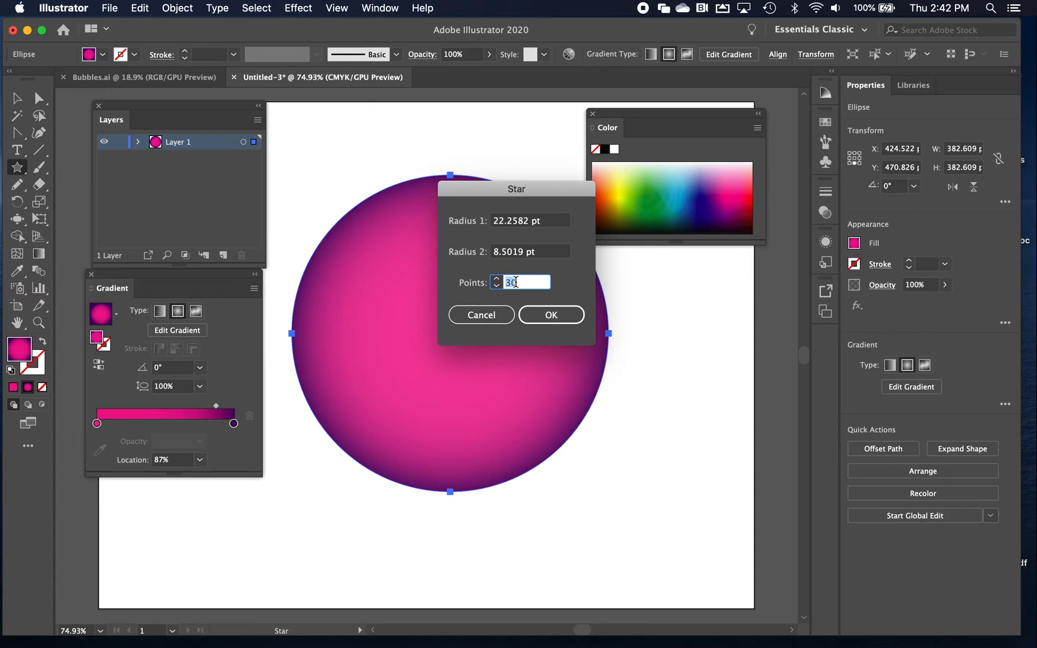
pyautogui.click(538, 311)
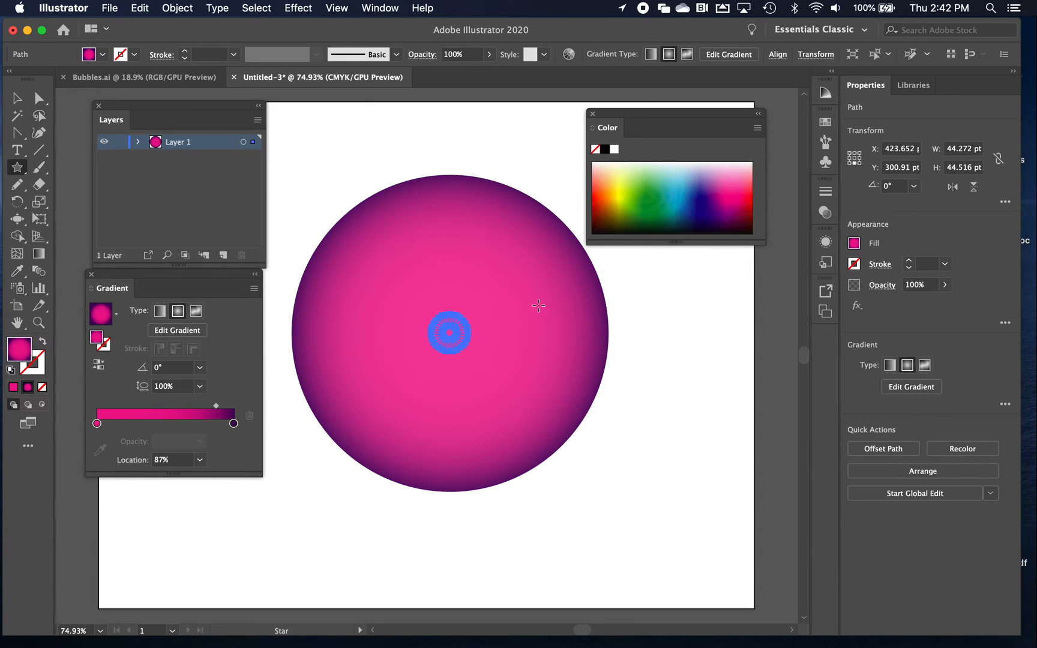
# Enlarge the star to about 309 pt wide and keep it roughly centered inside the circle
pyautogui.press('super')
pyautogui.press('super')
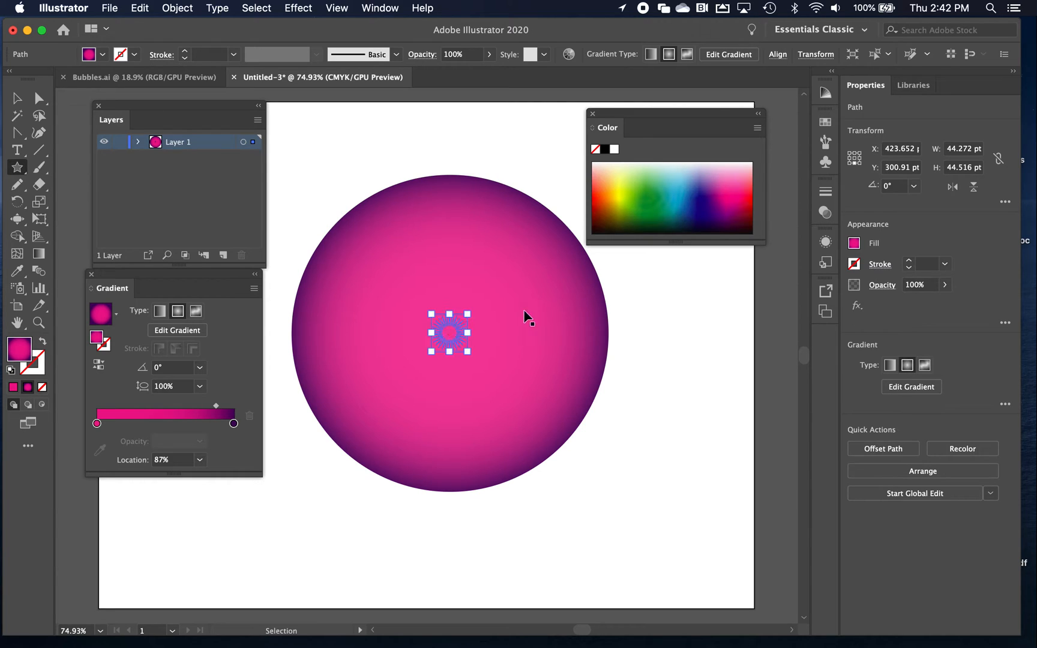
pyautogui.moveTo(468, 315); pyautogui.dragTo(569, 244)
pyautogui.moveTo(431, 351); pyautogui.dragTo(272, 455)
pyautogui.moveTo(564, 218); pyautogui.dragTo(583, 189)
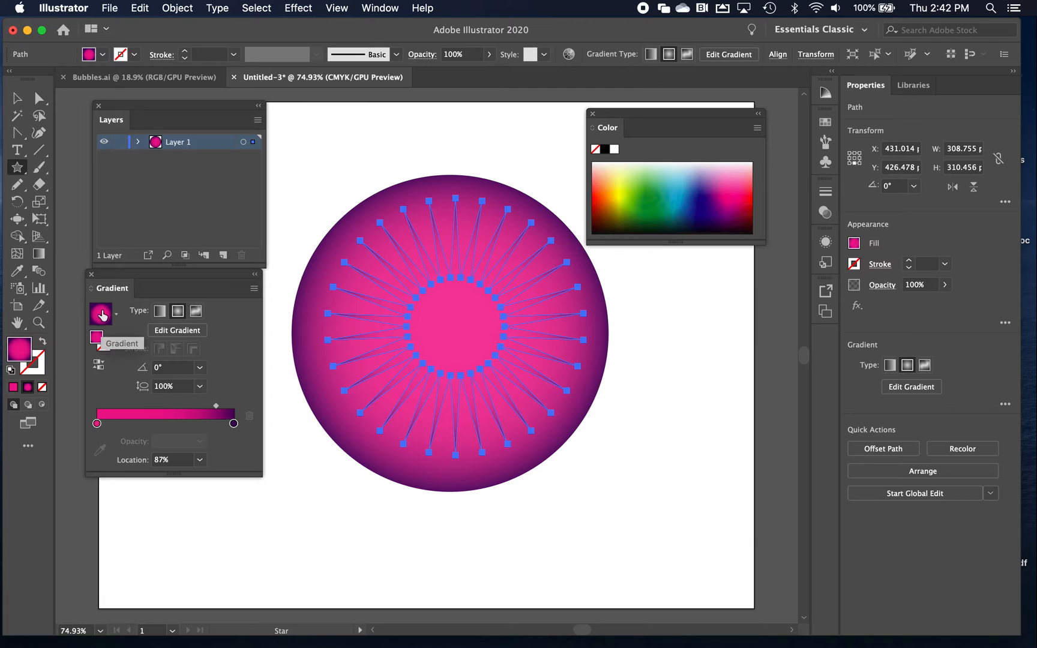
# Reverse the star's radial gradient and move its dark purple stop outward to about 74%
pyautogui.click(99, 367)
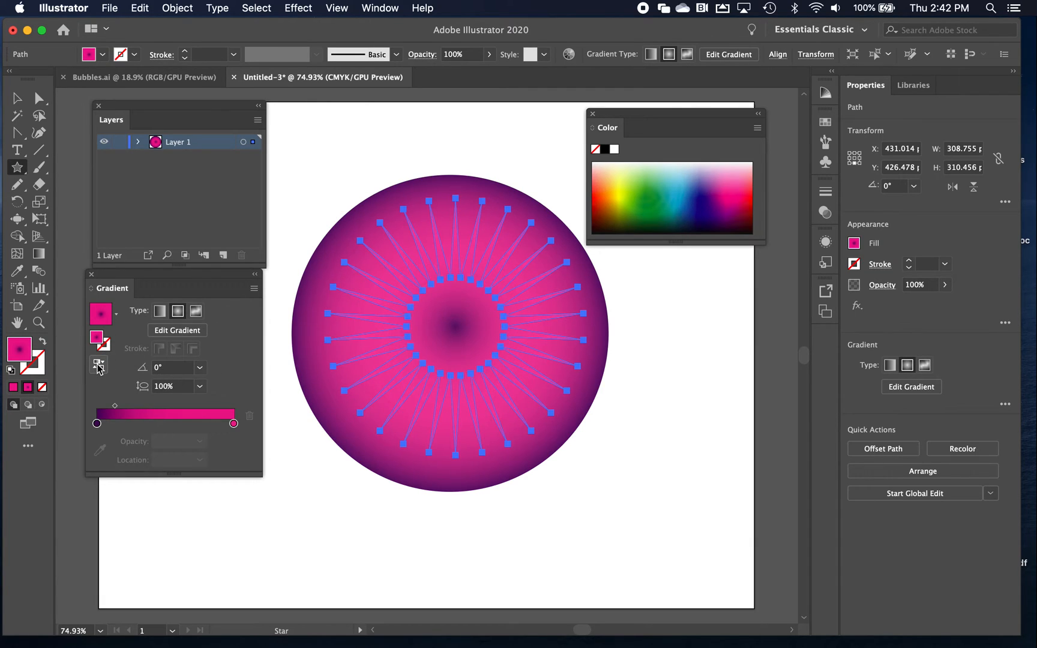
pyautogui.click(40, 255)
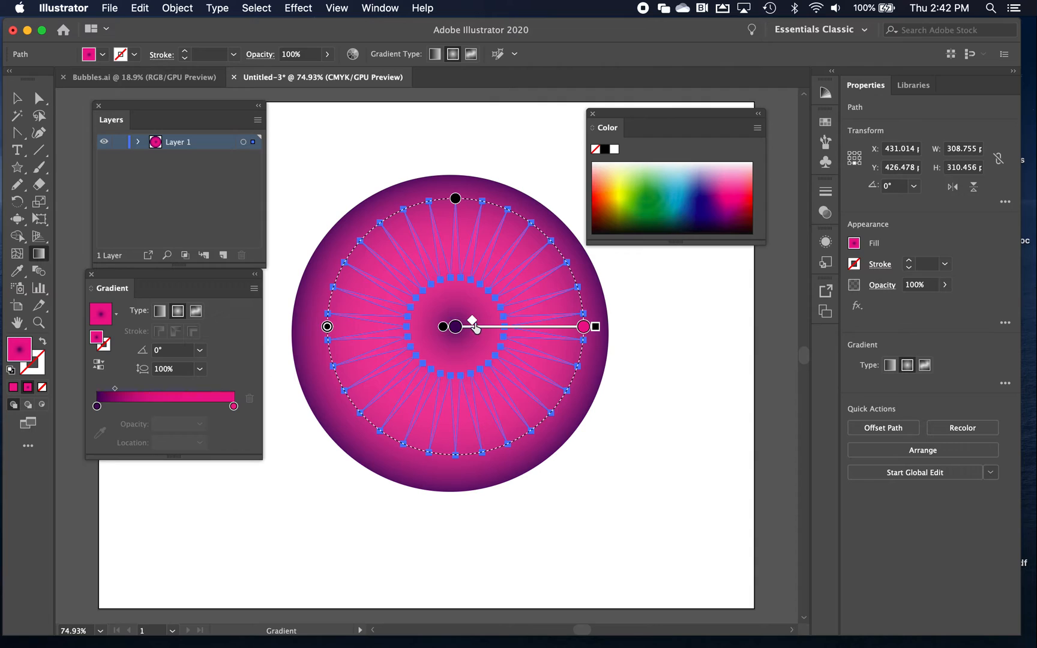
pyautogui.moveTo(458, 329)
pyautogui.mouseDown()
pyautogui.moveTo(528, 334)
pyautogui.moveTo(514, 328)
pyautogui.moveTo(565, 318)
pyautogui.moveTo(552, 321)
pyautogui.mouseUp()
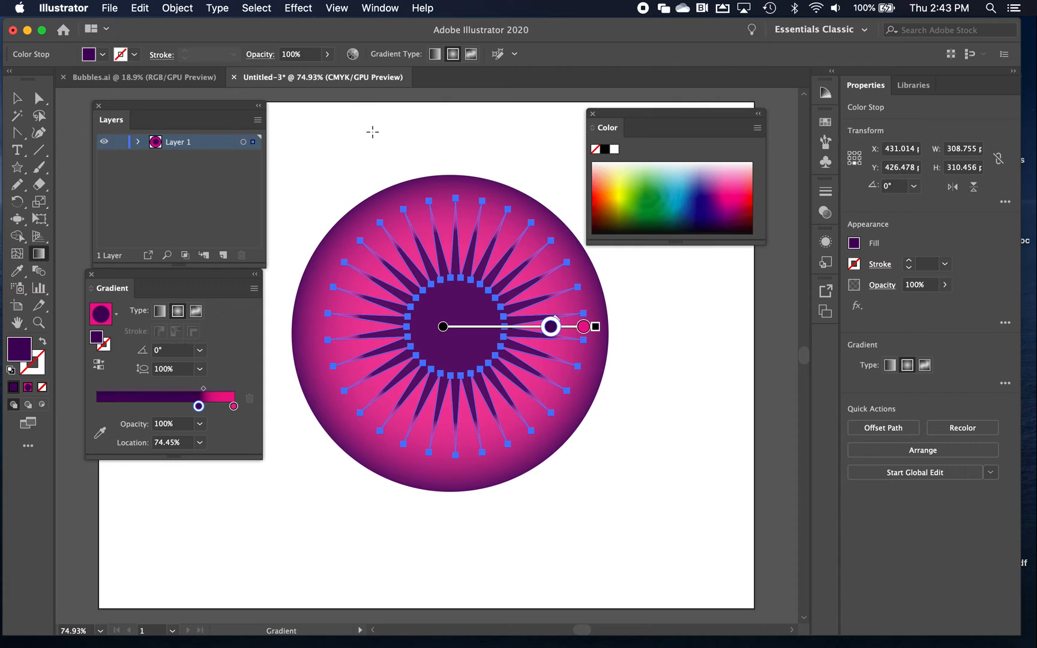
# Set the star's blending mode to Multiply
pyautogui.click(880, 289)
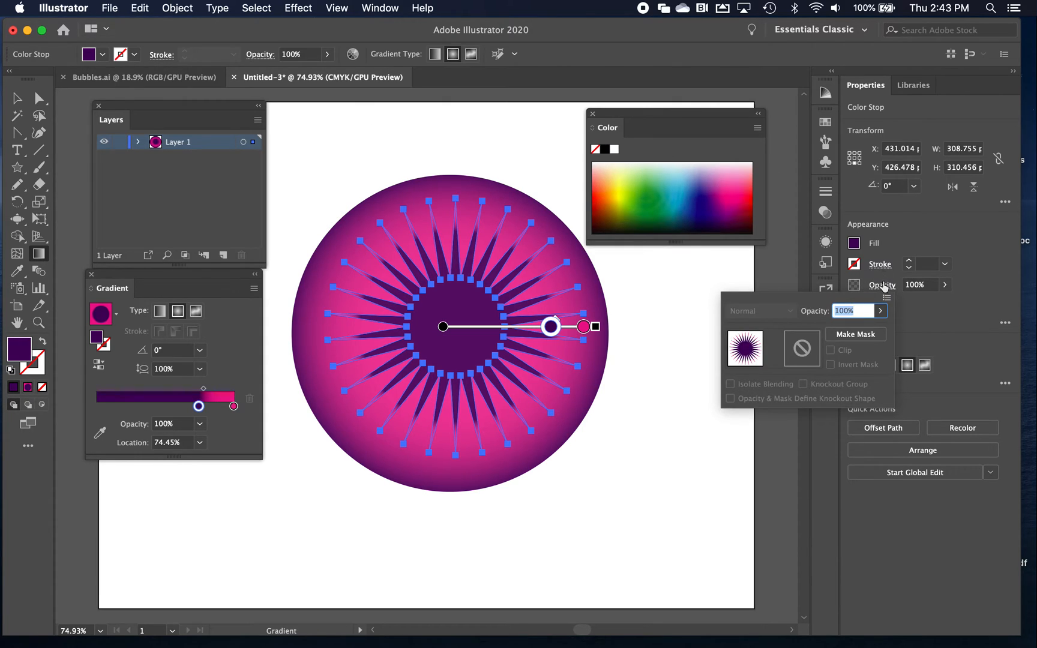
pyautogui.click(18, 101)
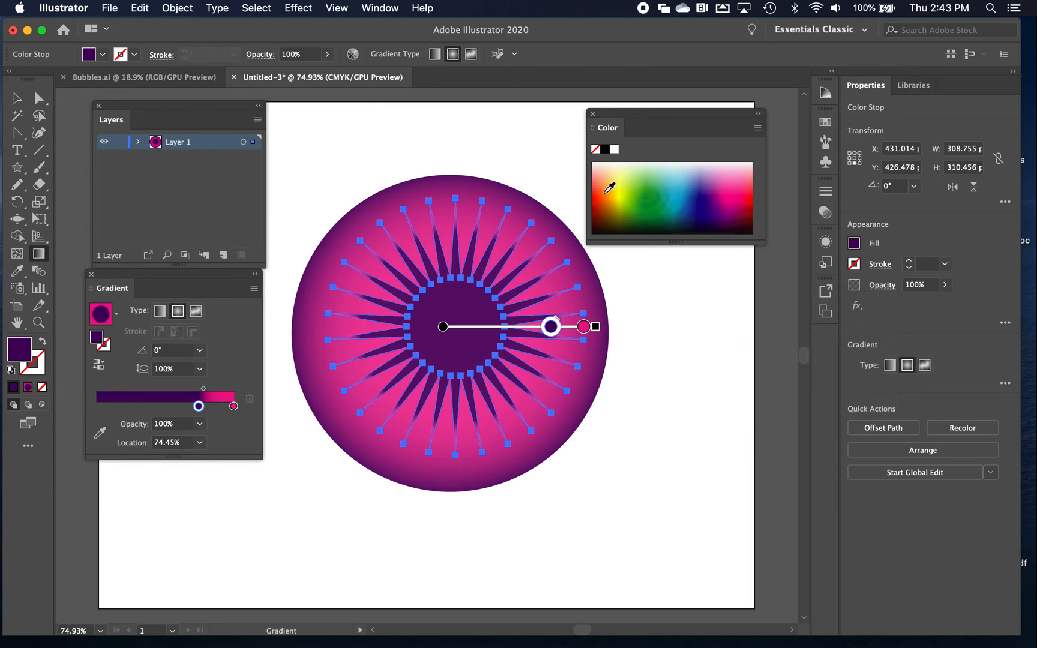
pyautogui.click(18, 99)
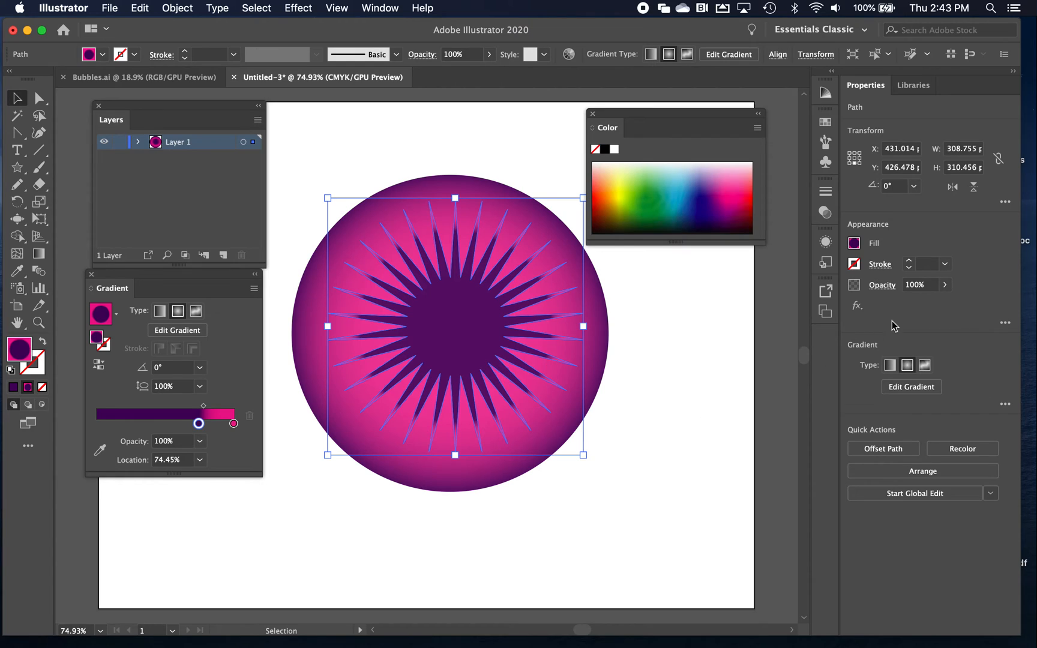
pyautogui.click(882, 286)
pyautogui.click(761, 311)
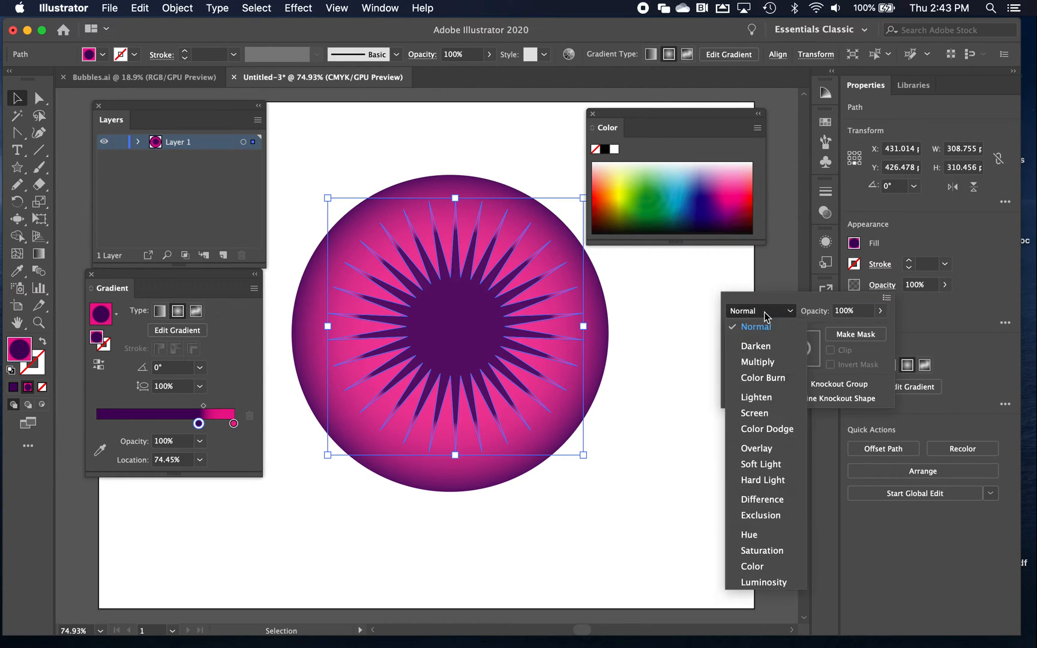
pyautogui.click(758, 362)
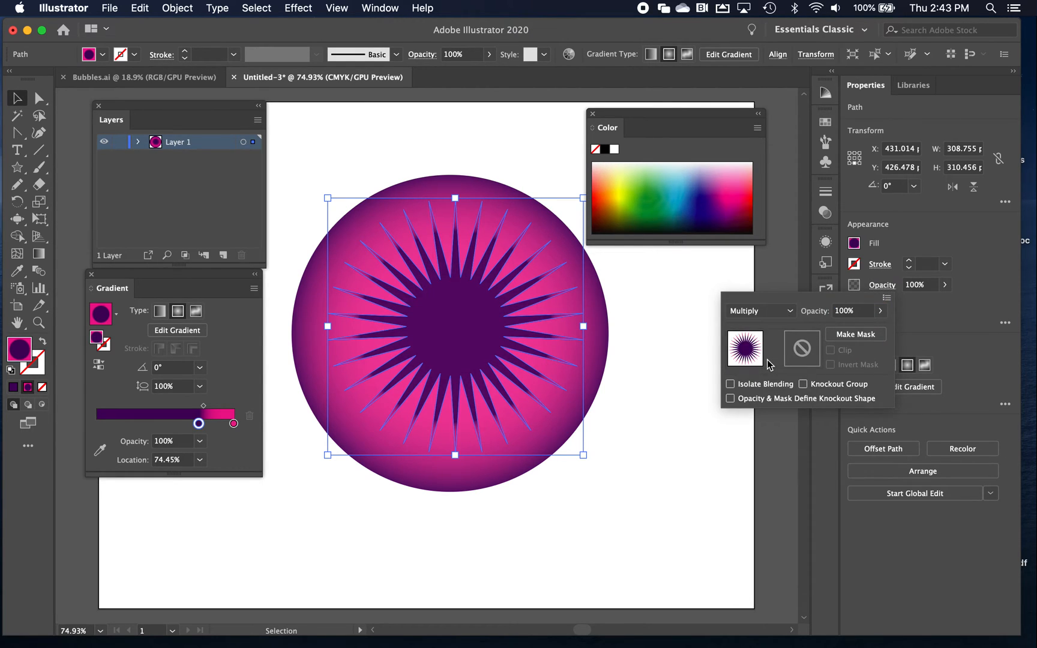
# Try the Color Burn, Lighten, Screen, Color Dodge and Overlay blending modes on the star and return it to Multiply
pyautogui.click(780, 311)
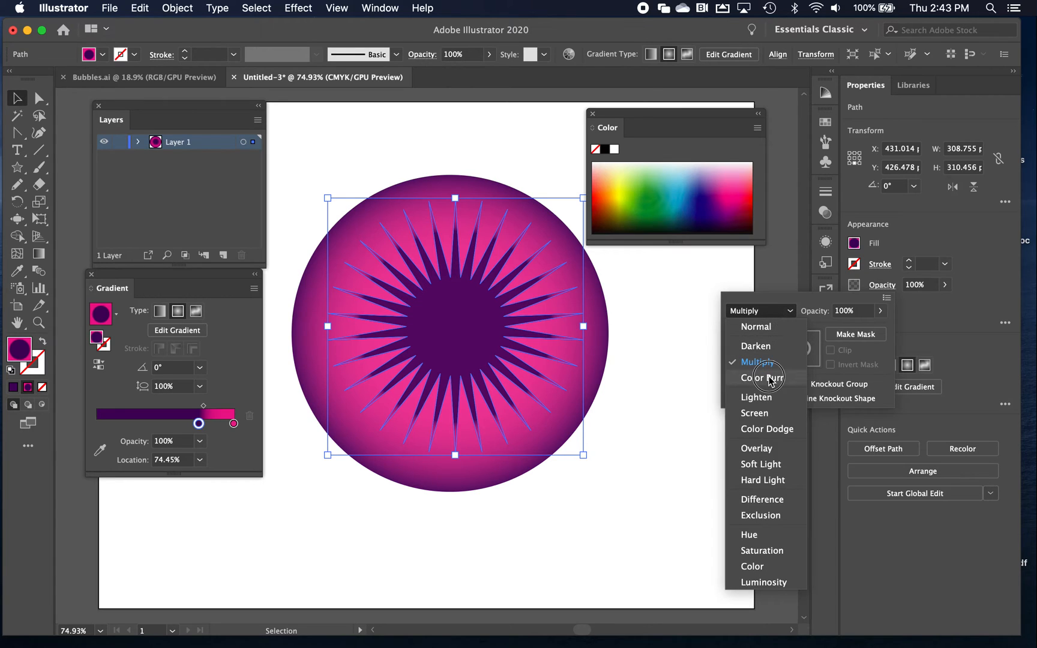
pyautogui.click(770, 379)
pyautogui.click(782, 311)
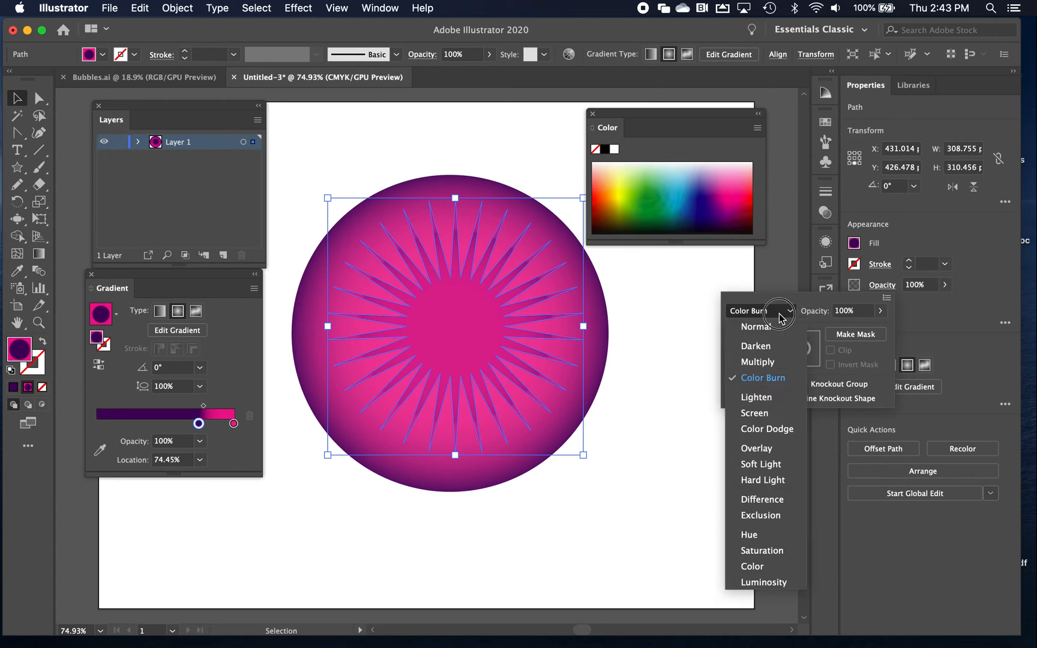
pyautogui.click(765, 397)
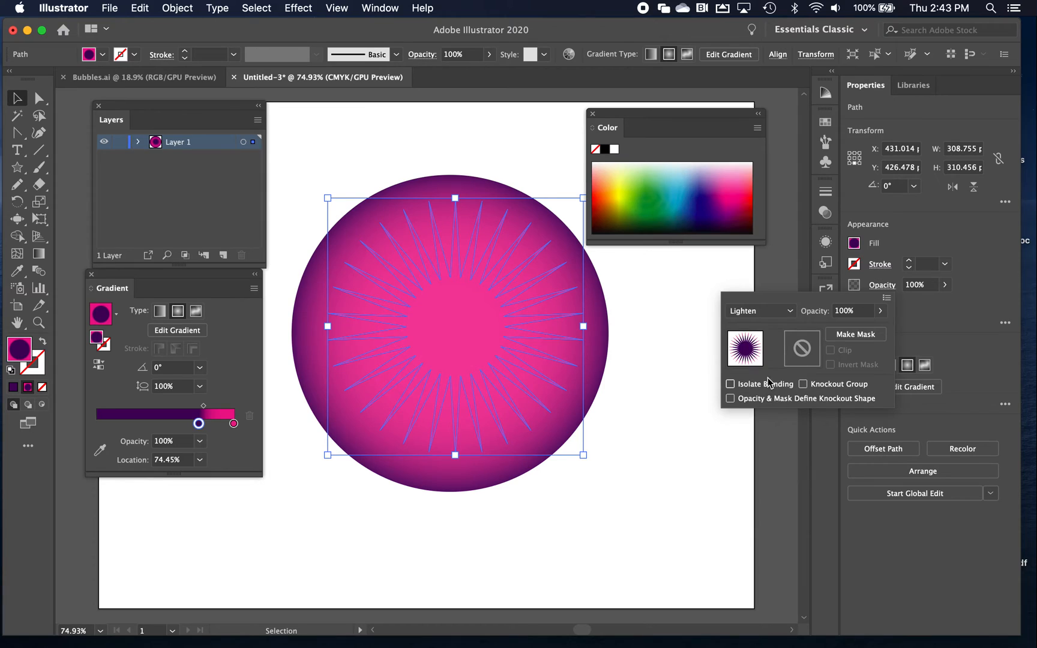
pyautogui.click(780, 312)
pyautogui.click(773, 414)
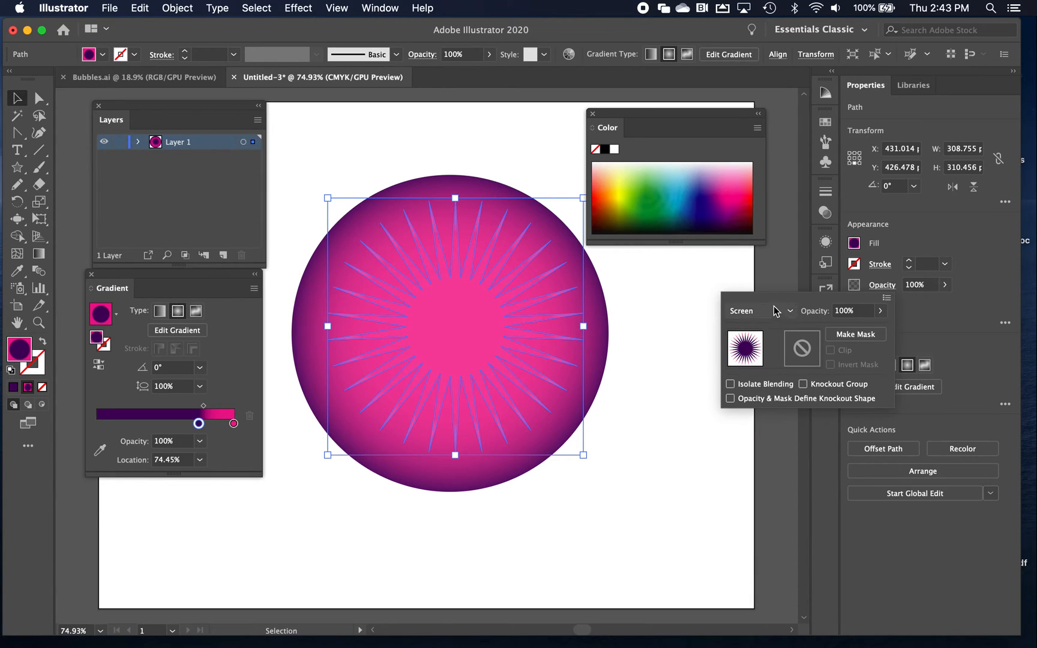
pyautogui.click(777, 311)
pyautogui.click(766, 428)
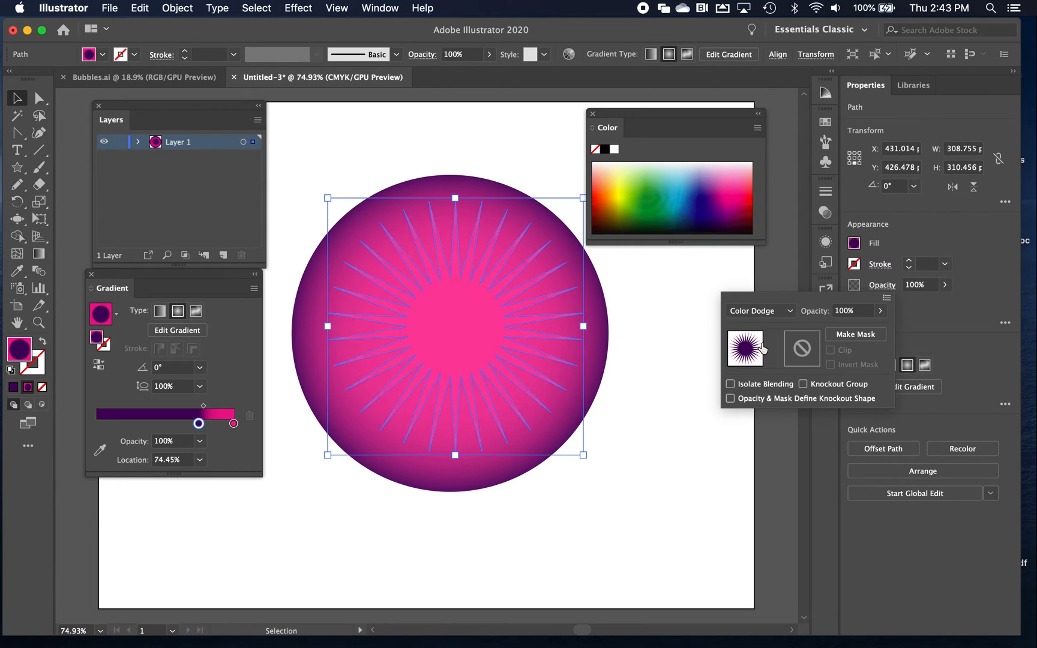
pyautogui.click(771, 311)
pyautogui.click(755, 448)
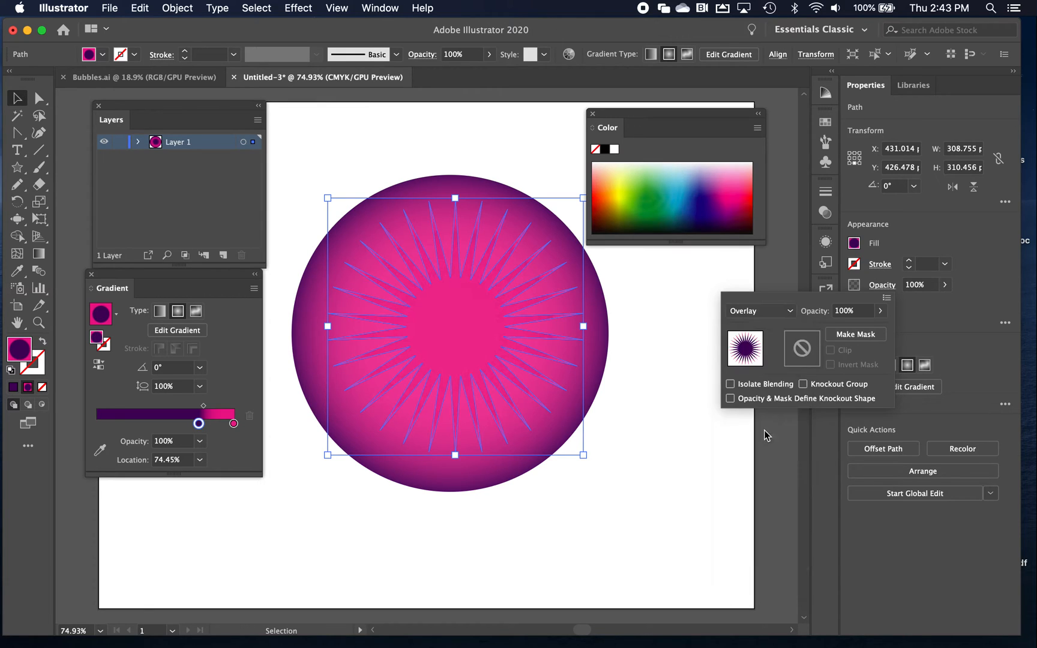
pyautogui.click(773, 312)
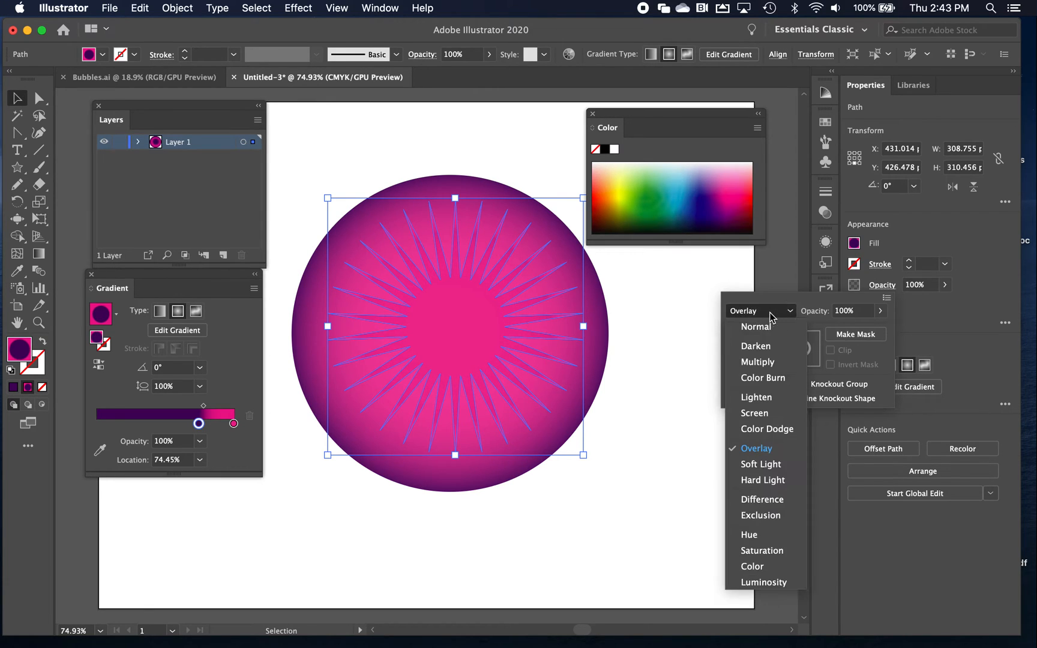
pyautogui.click(759, 361)
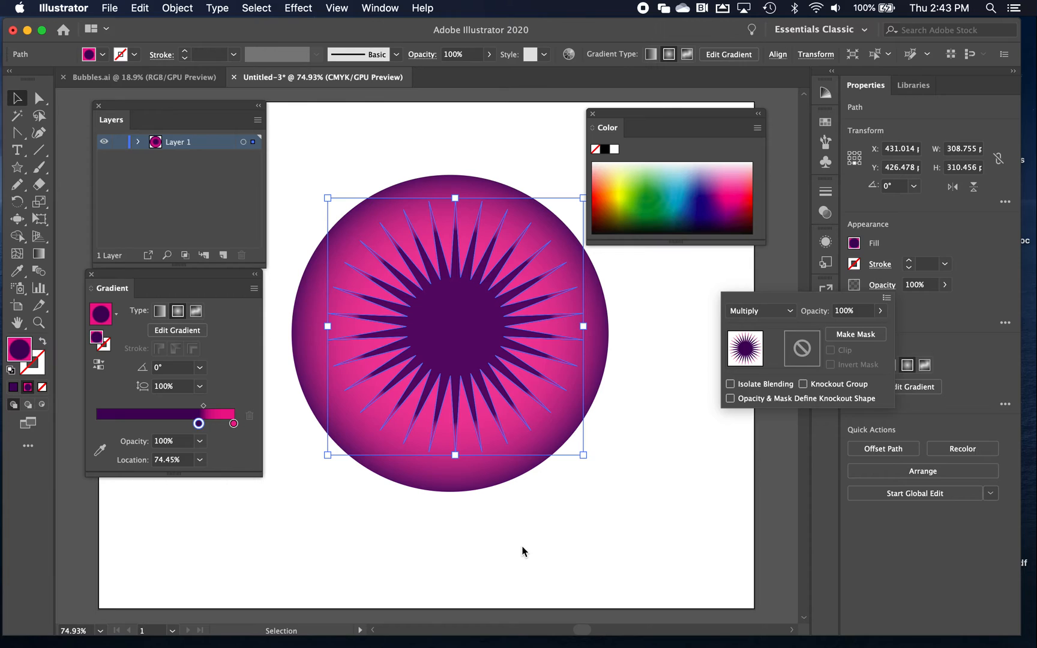
# Recolor the dark stop of the star's gradient a brighter purple and move it to about 62%
pyautogui.click(37, 254)
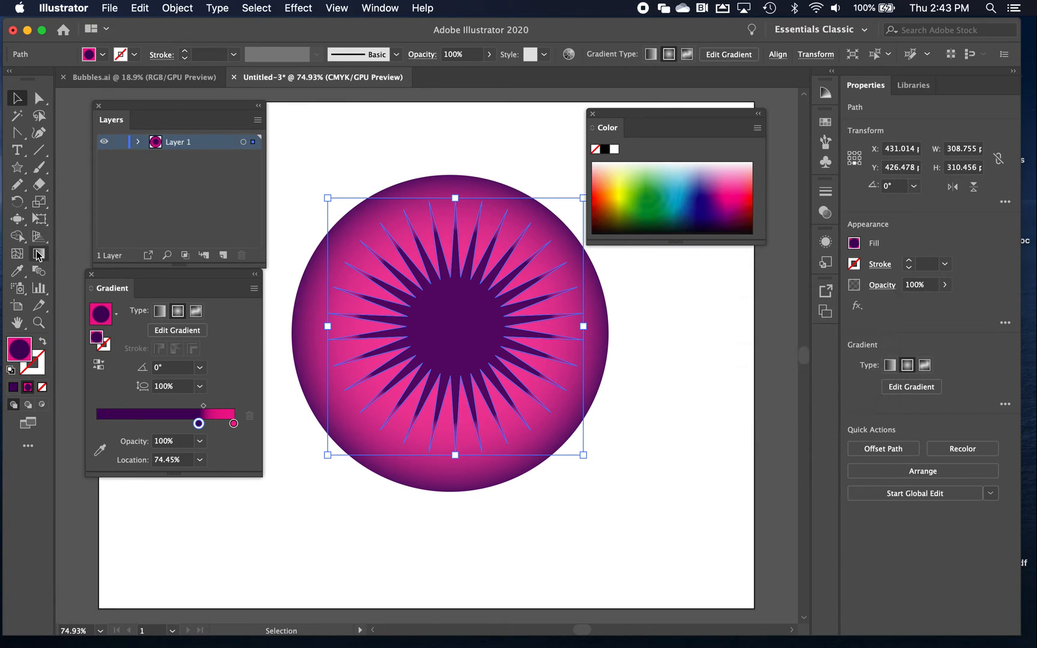
pyautogui.click(38, 255)
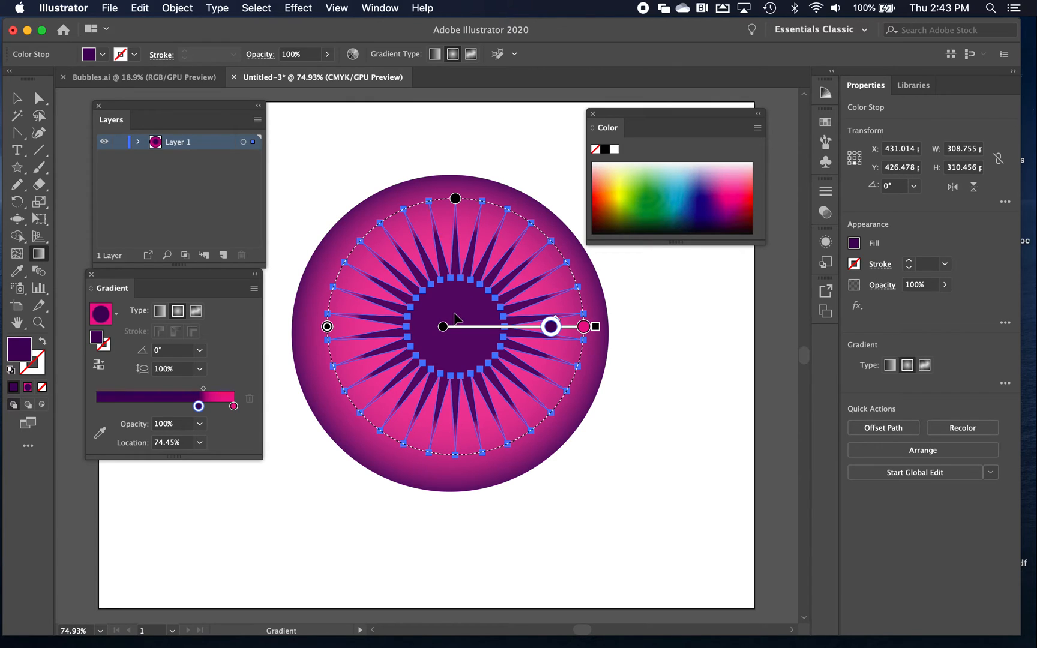
pyautogui.moveTo(551, 326); pyautogui.dragTo(507, 329)
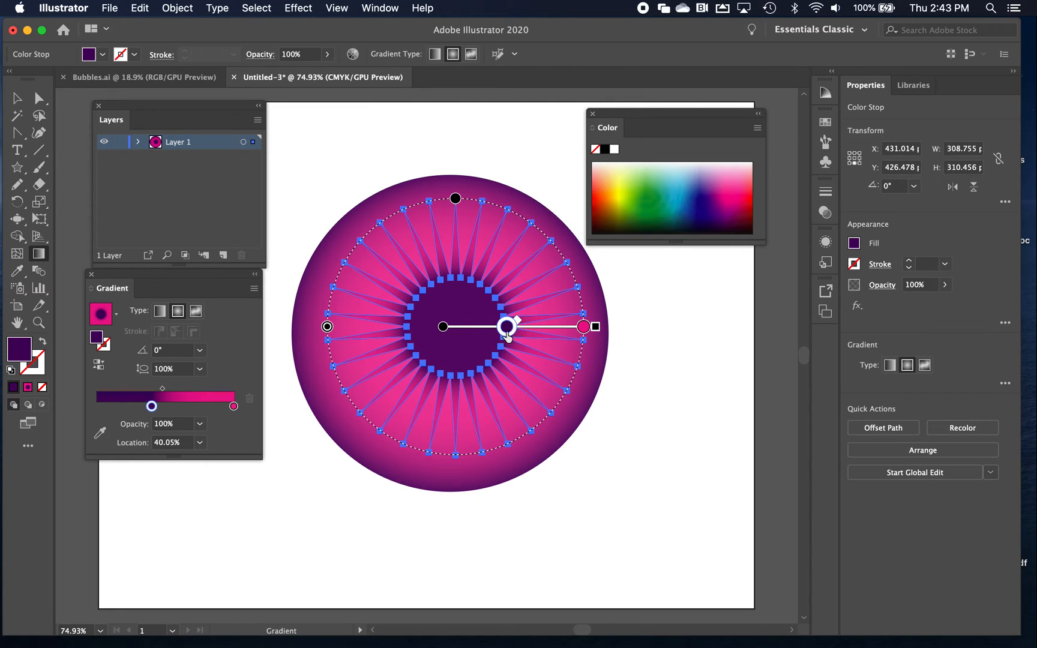
pyautogui.click(721, 208)
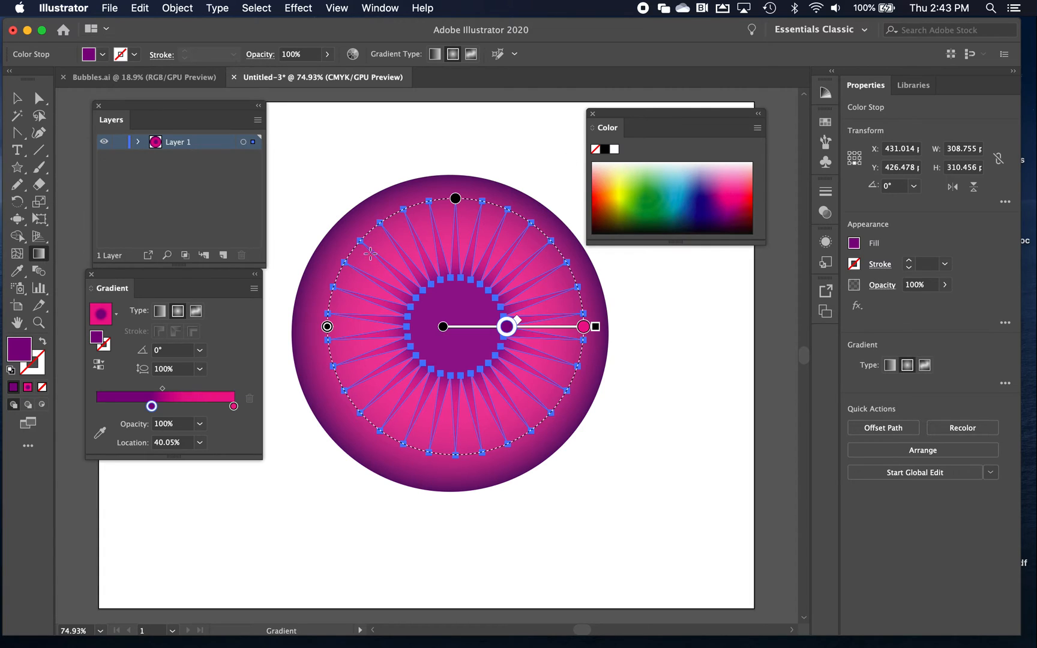
pyautogui.moveTo(507, 327); pyautogui.dragTo(534, 328)
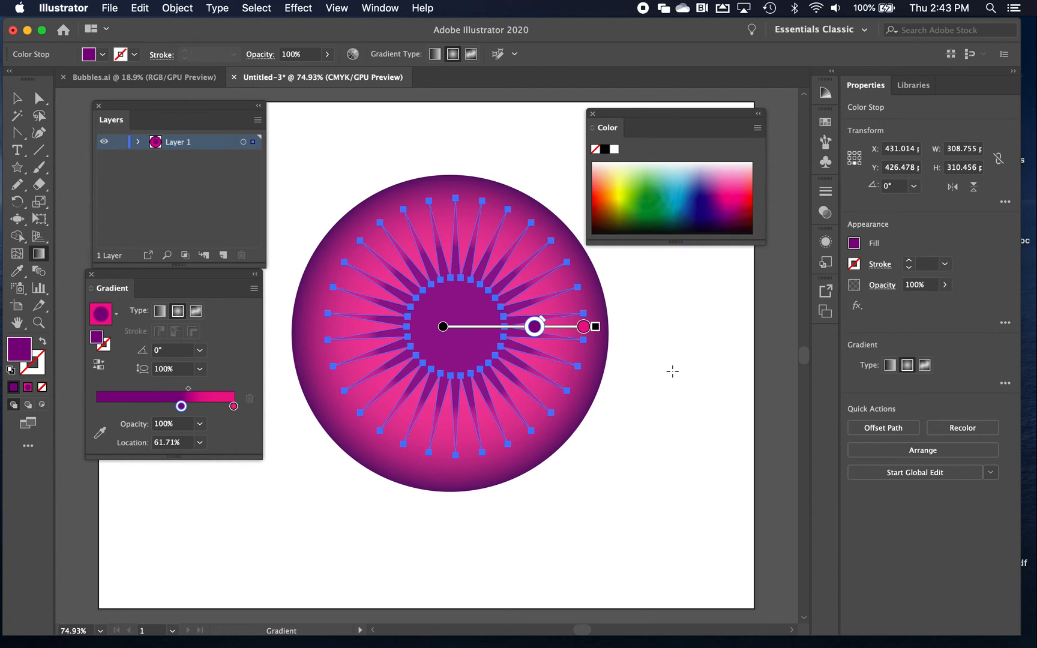
# Draw a circle about 130 pt wide over the star's center and fill it with solid near-black
pyautogui.click(18, 172)
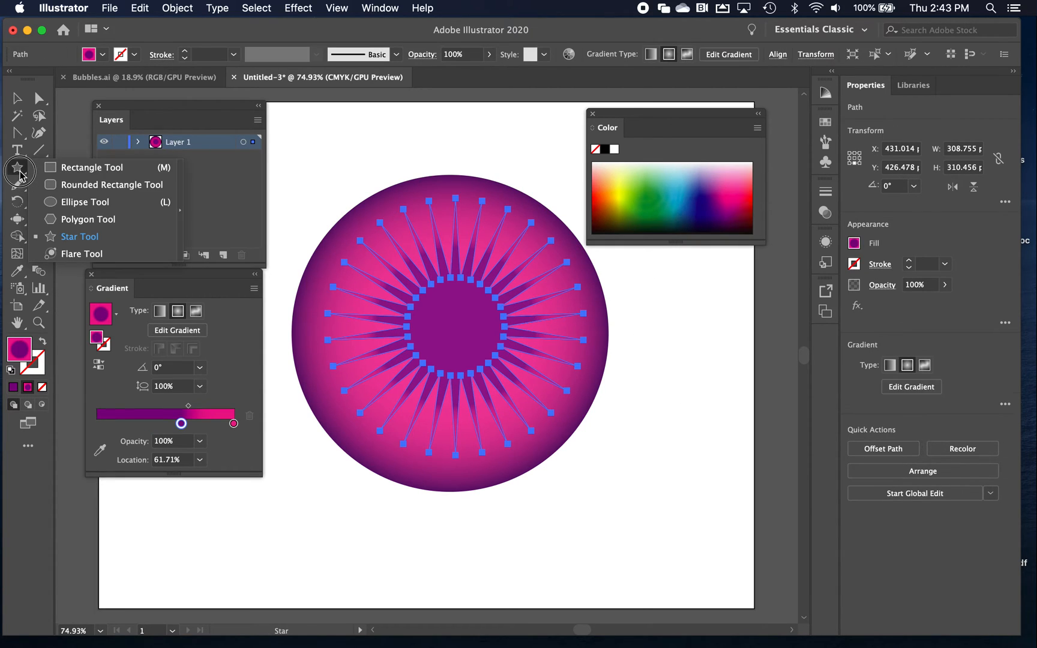
pyautogui.click(85, 202)
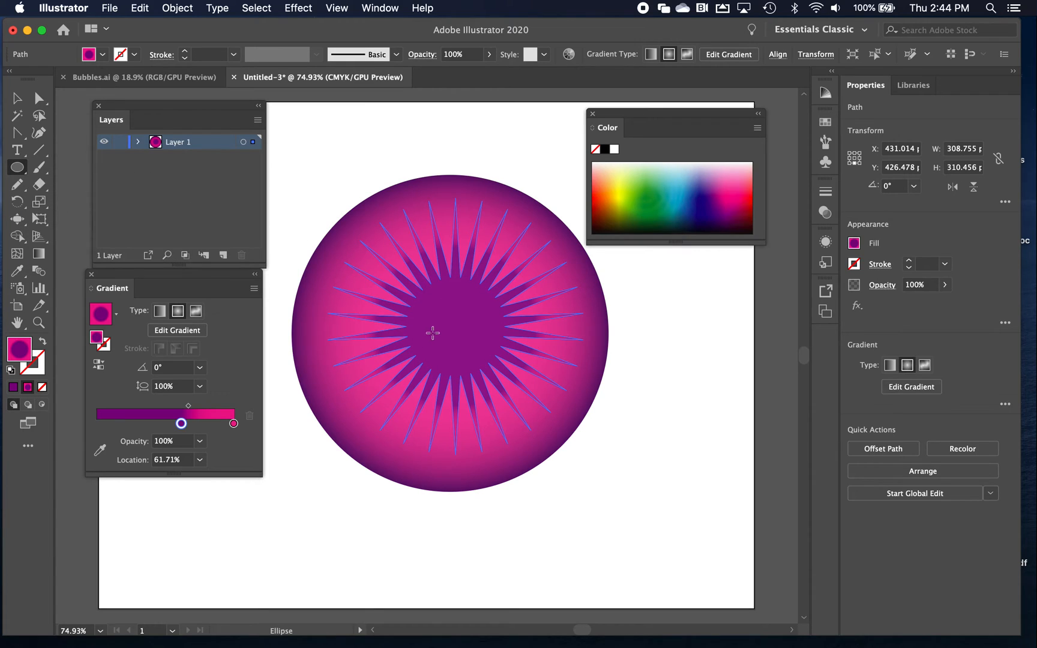
pyautogui.moveTo(456, 323); pyautogui.dragTo(510, 358)
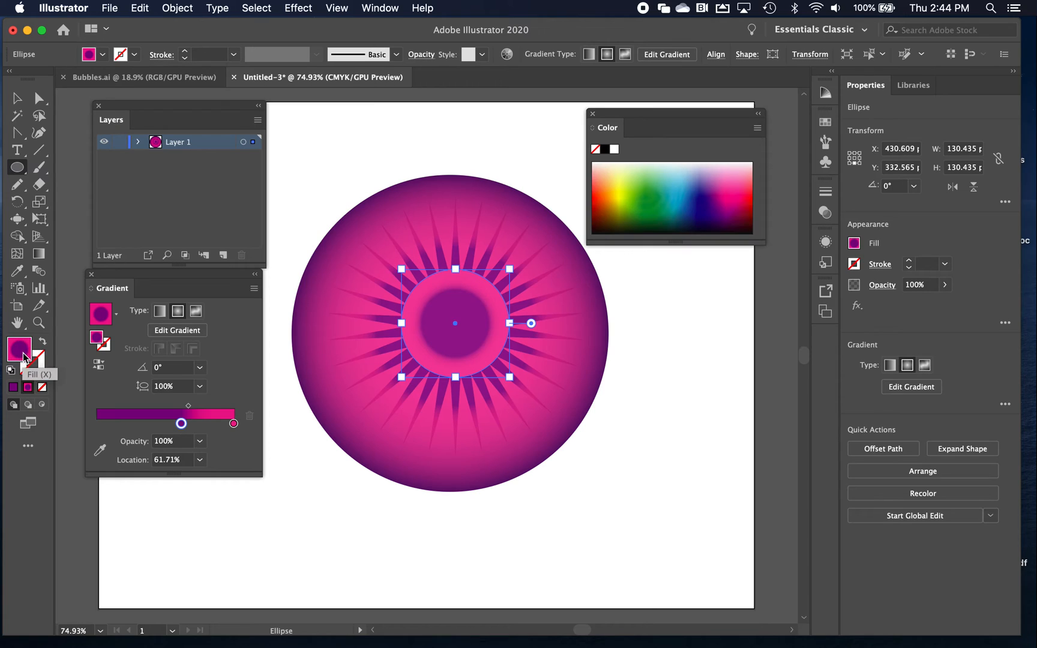
pyautogui.click(14, 387)
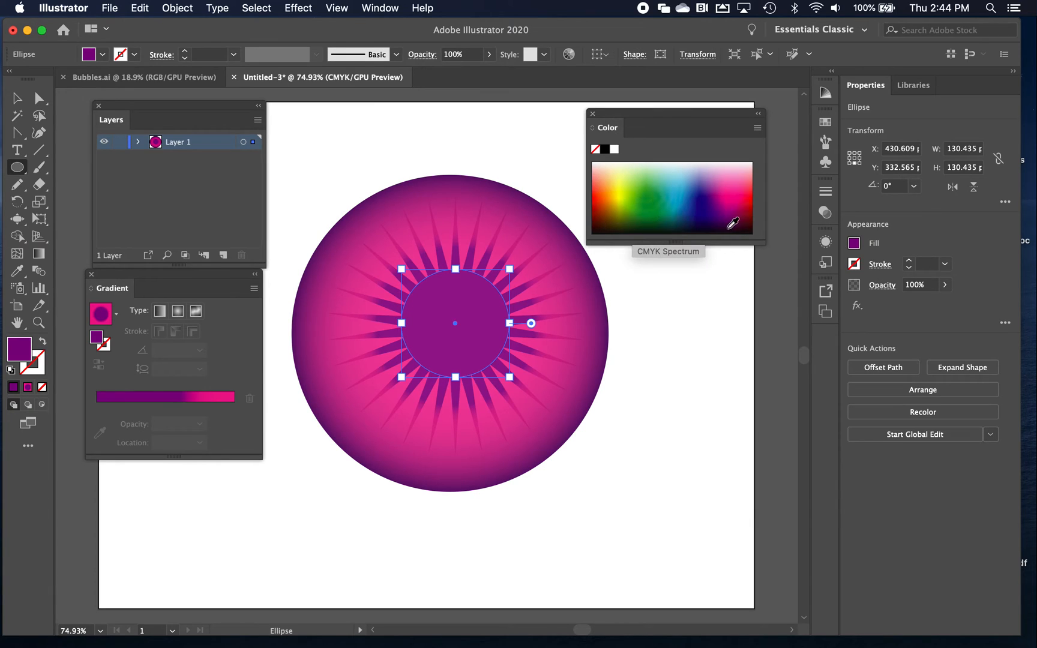
pyautogui.click(723, 228)
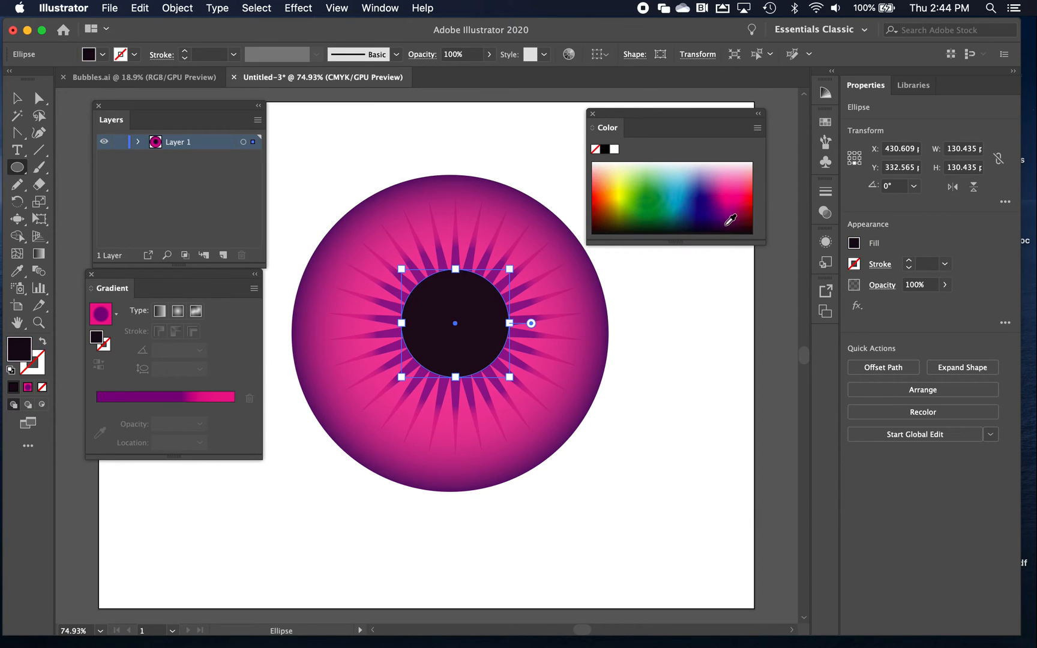
# Align the large circle, the star and the black circle to each other by their horizontal and vertical centers
pyautogui.press('v')
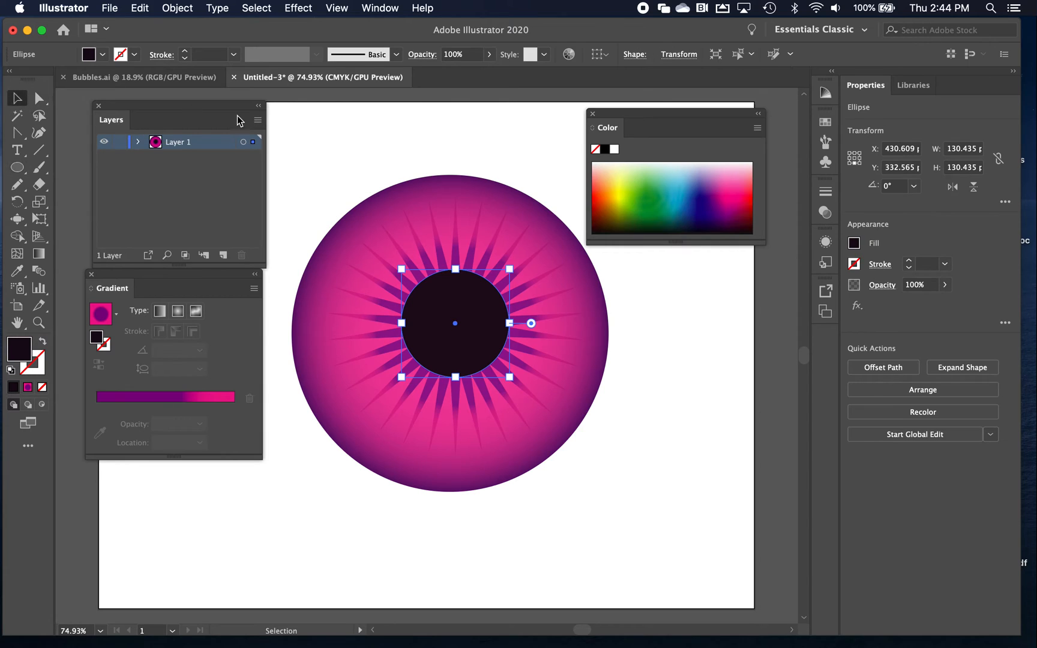
pyautogui.moveTo(375, 163); pyautogui.dragTo(616, 354)
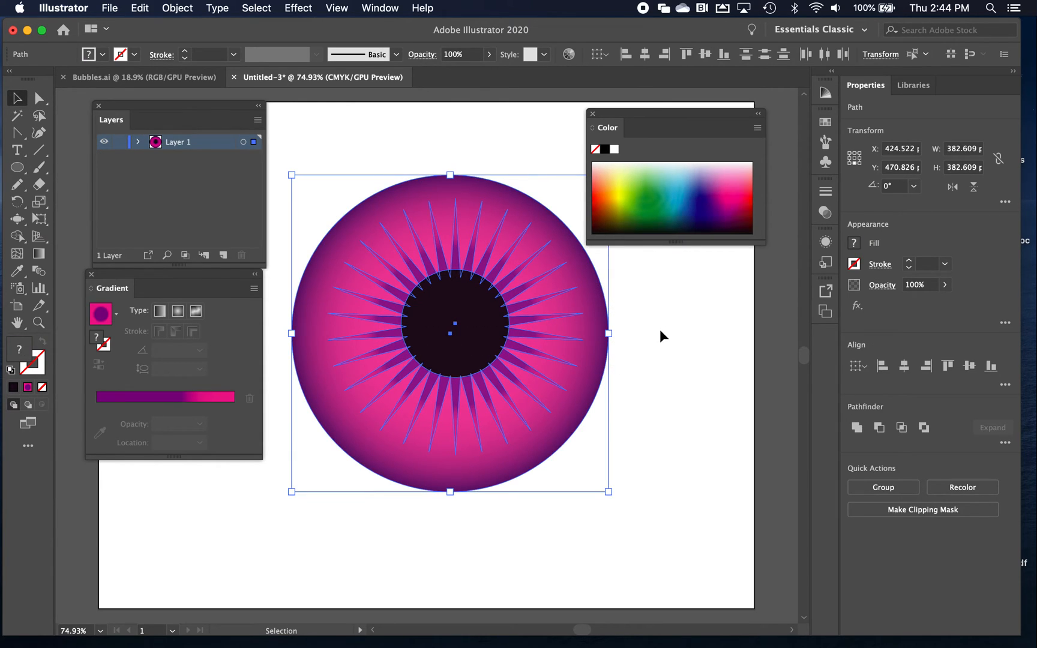
pyautogui.click(645, 55)
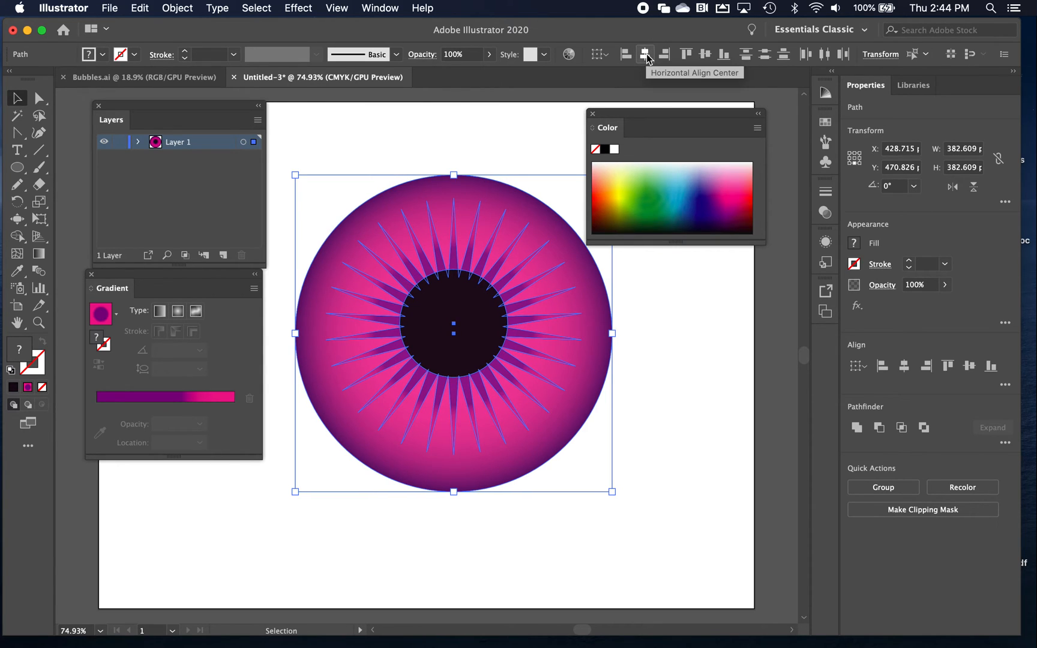
pyautogui.click(705, 54)
pyautogui.click(421, 142)
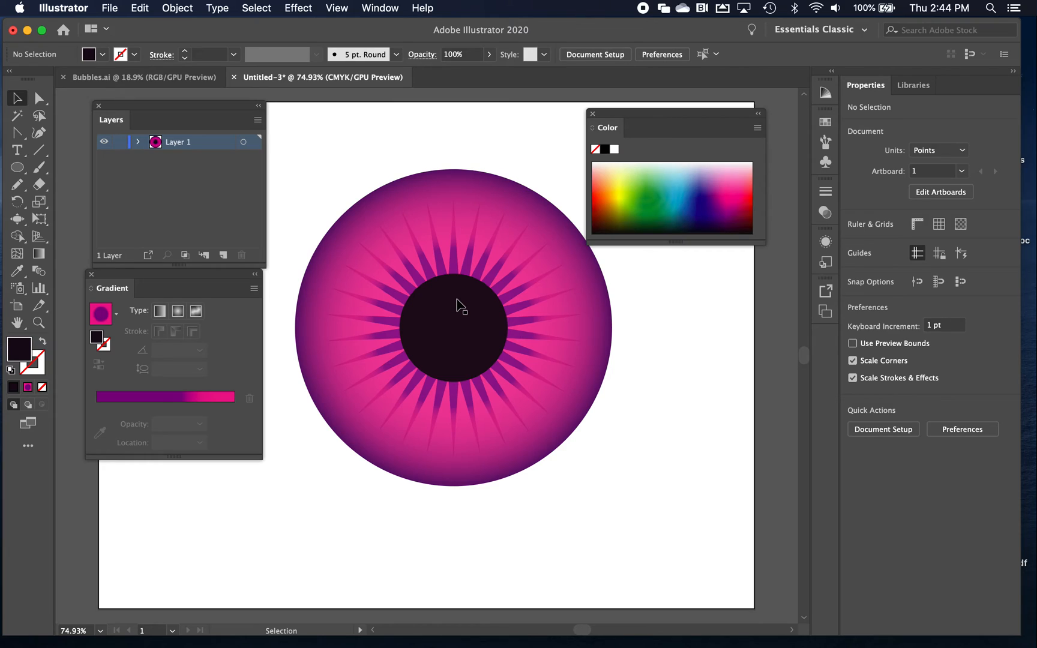
# Draw an ellipse about 148 by 166 pt overlapping the right side of the black circle and give it a linear gradient
pyautogui.click(16, 169)
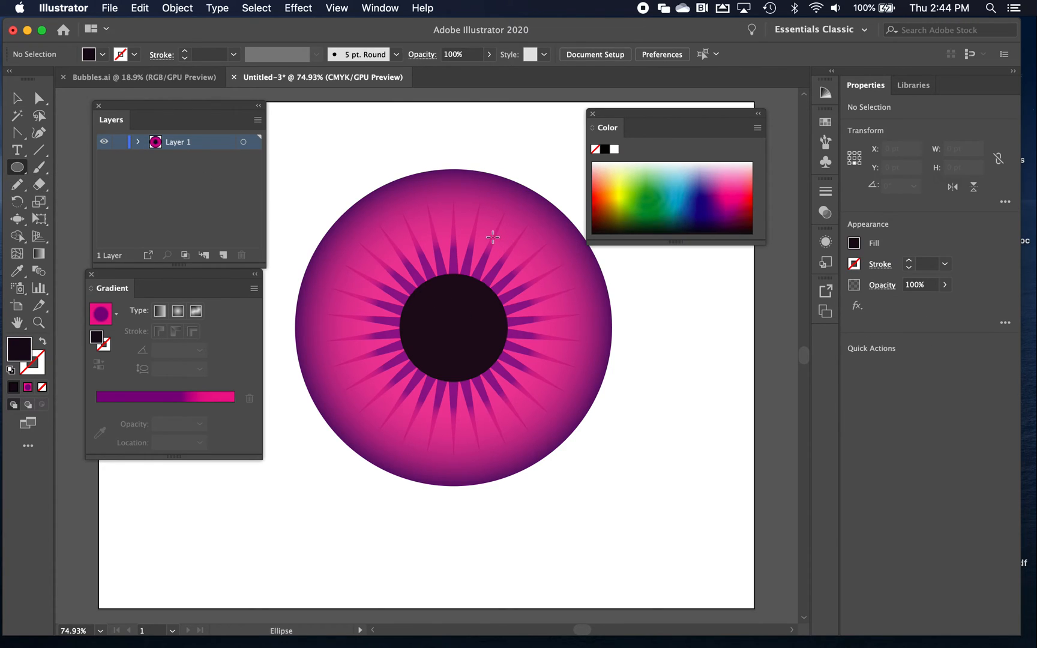
pyautogui.moveTo(481, 238); pyautogui.dragTo(602, 374)
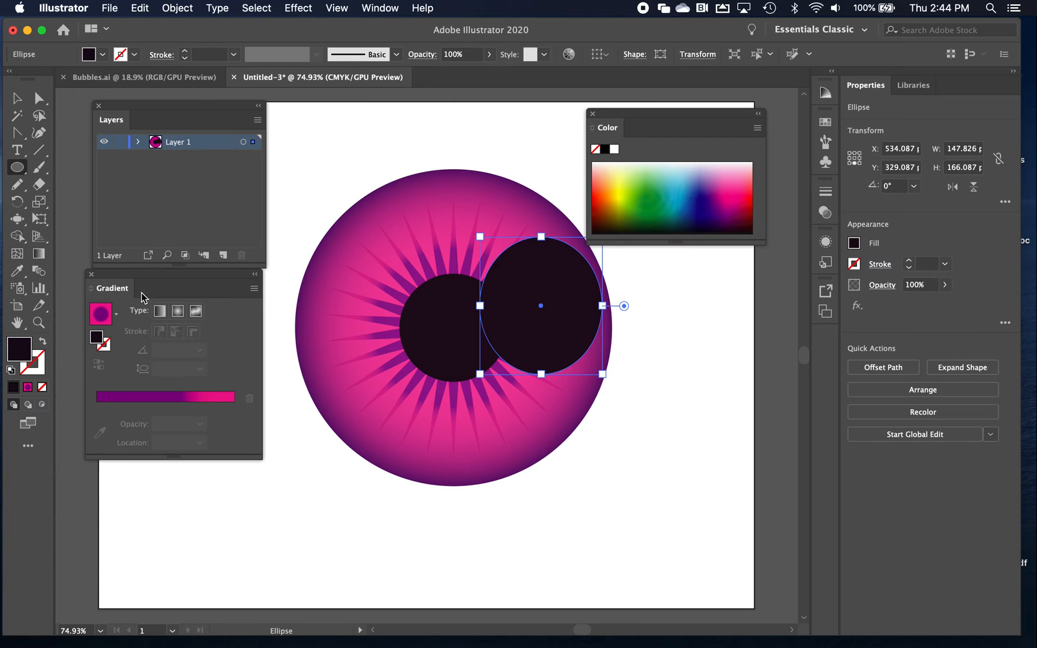
pyautogui.click(158, 313)
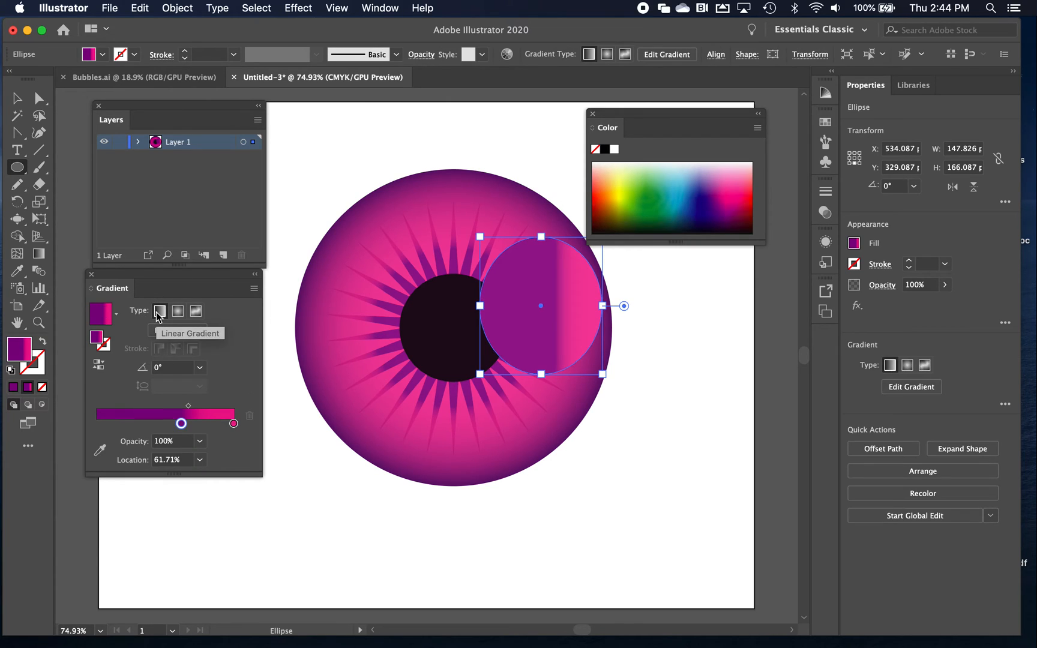
# Run the ellipse's gradient from pale lavender at 0% to near-black at 100%, with its midpoint shifted past halfway toward the dark end
pyautogui.click(233, 425)
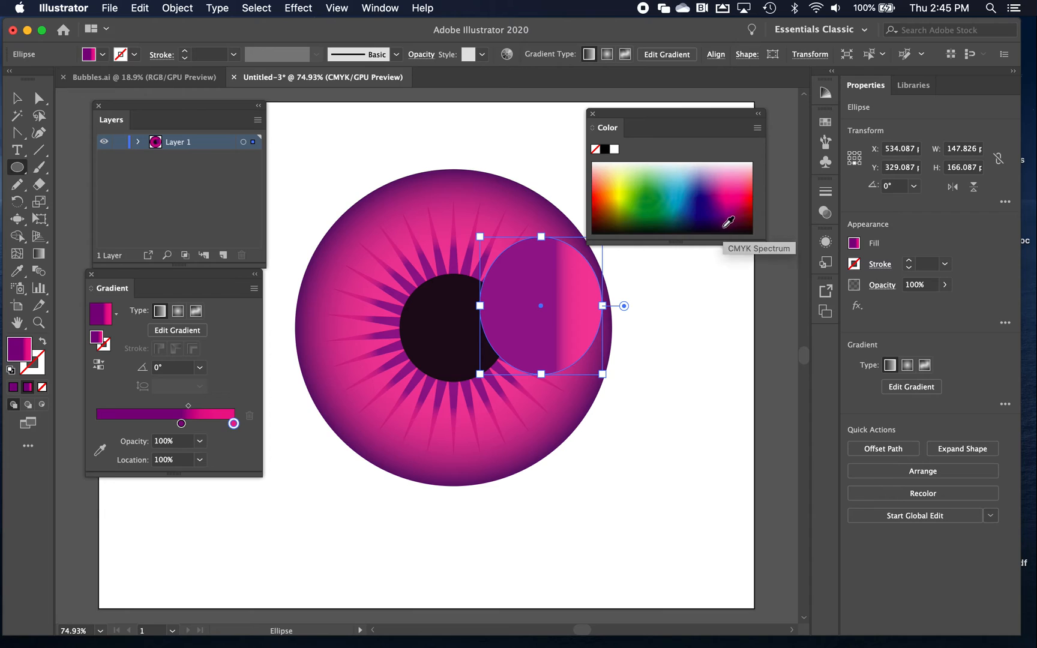
pyautogui.click(726, 231)
pyautogui.moveTo(182, 423); pyautogui.dragTo(97, 423)
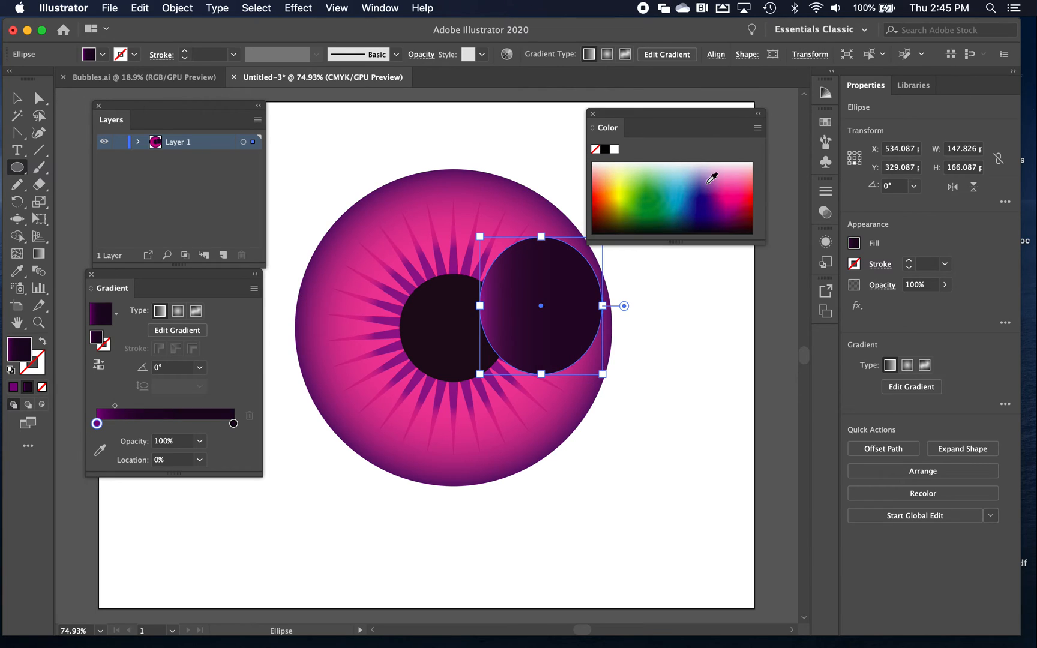
pyautogui.click(703, 164)
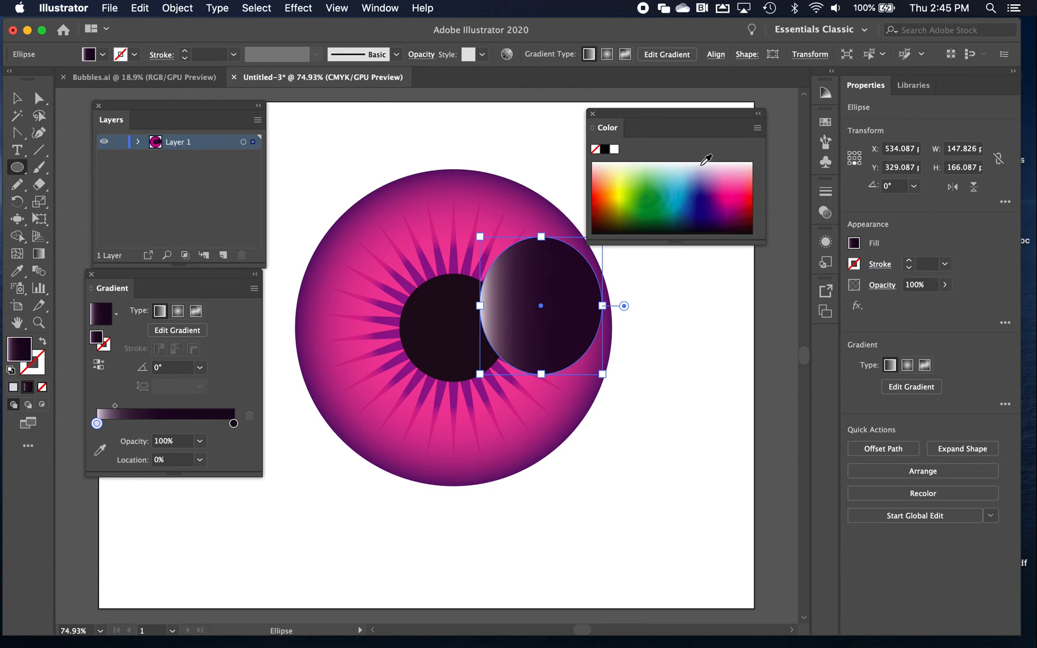
pyautogui.click(45, 256)
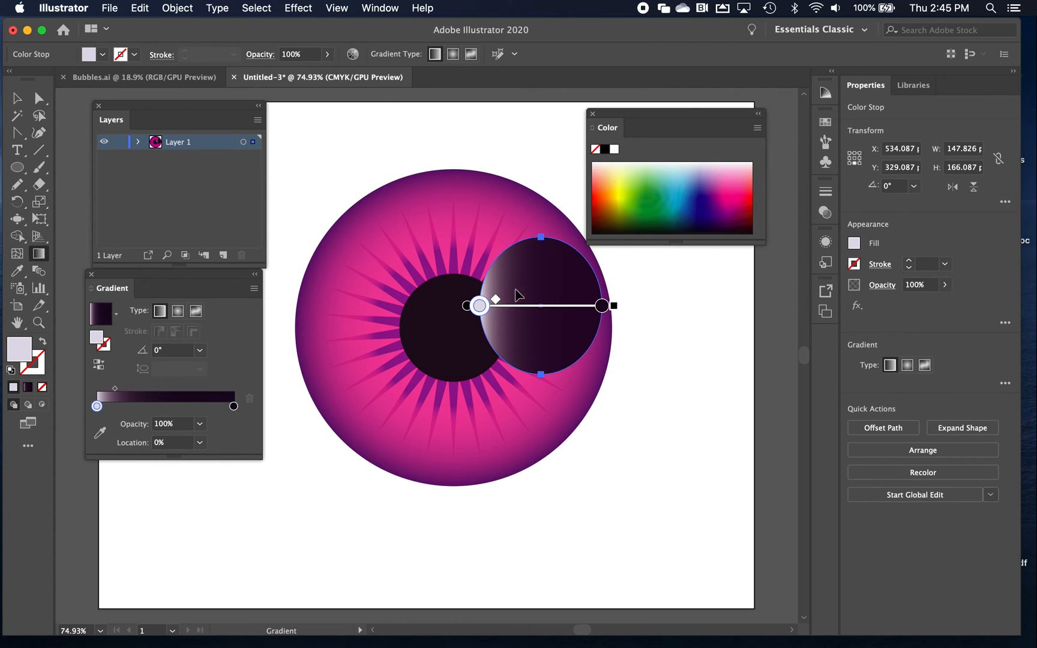
pyautogui.moveTo(496, 299); pyautogui.dragTo(557, 303)
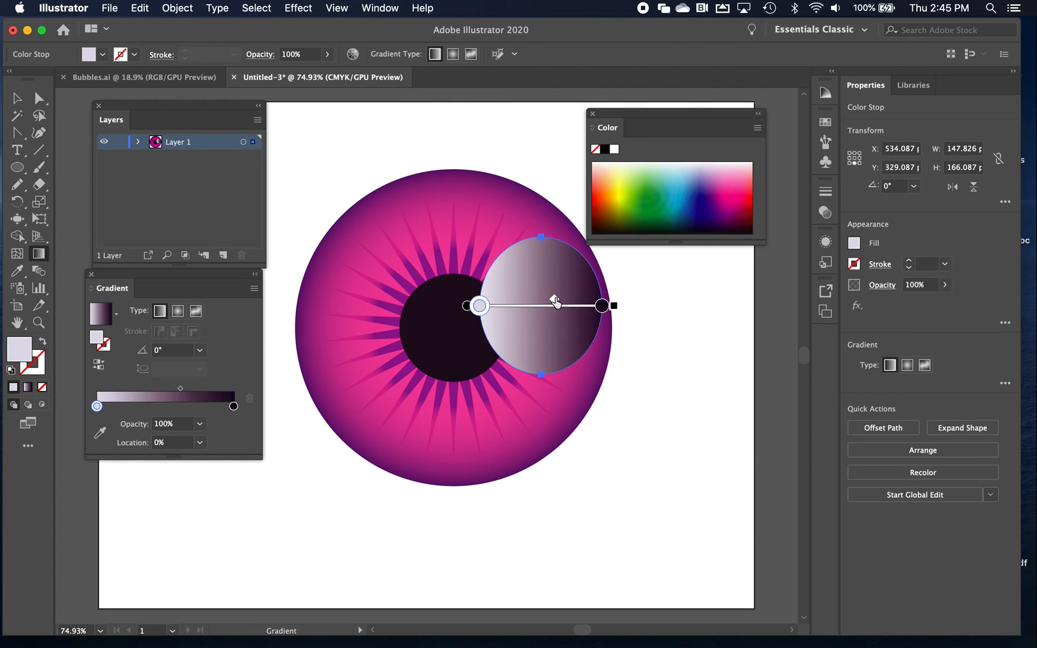
# Reverse the highlight ellipse's gradient and reposition the ellipse over the black circle's upper right, rotated about 17° counterclockwise
pyautogui.click(98, 365)
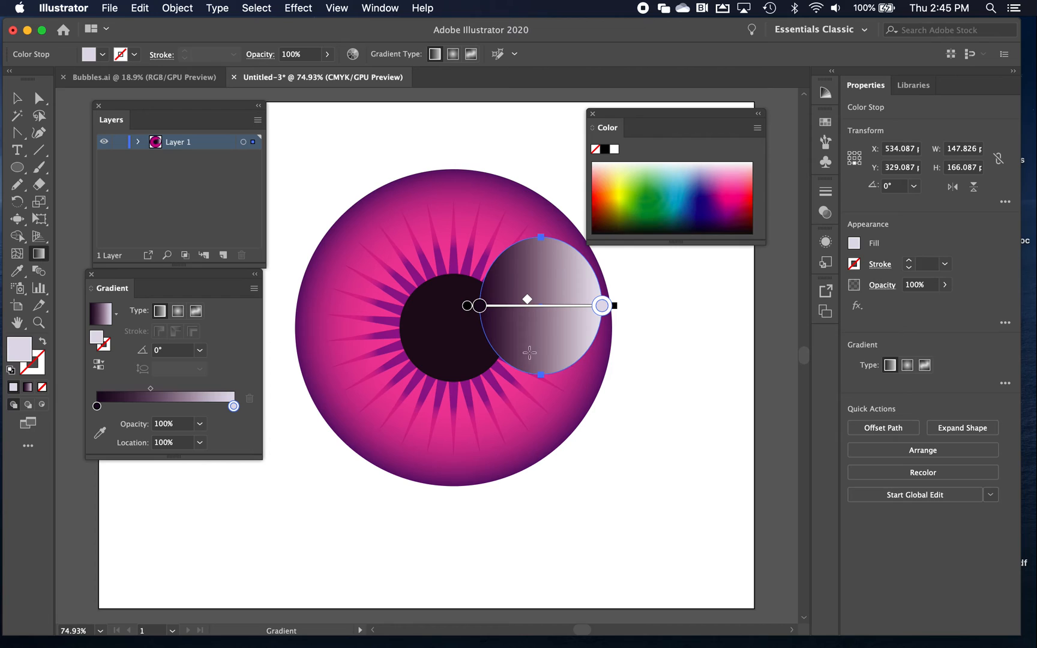
pyautogui.click(17, 98)
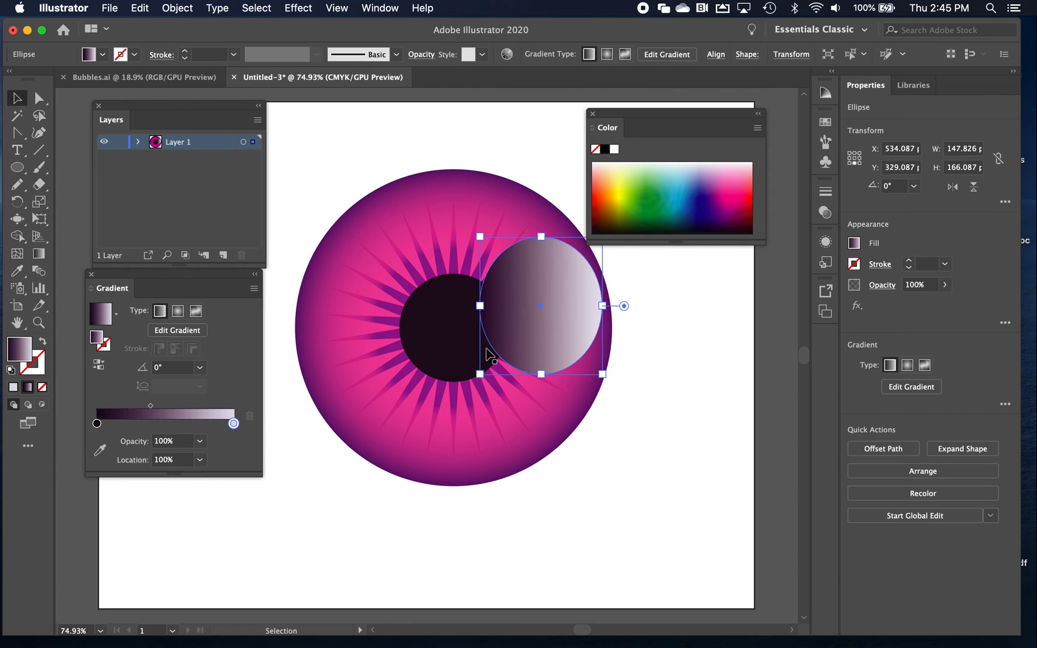
pyautogui.moveTo(614, 394); pyautogui.dragTo(632, 365)
pyautogui.moveTo(537, 329); pyautogui.dragTo(523, 300)
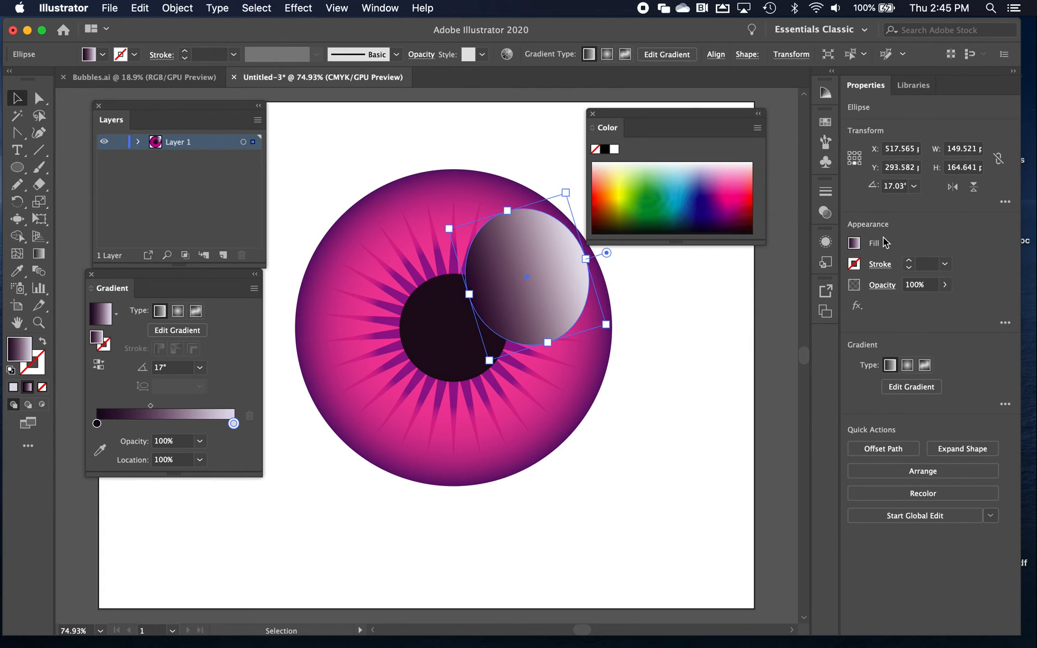
# Set the highlight ellipse's blending mode to Screen and deselect it
pyautogui.click(882, 286)
pyautogui.click(765, 318)
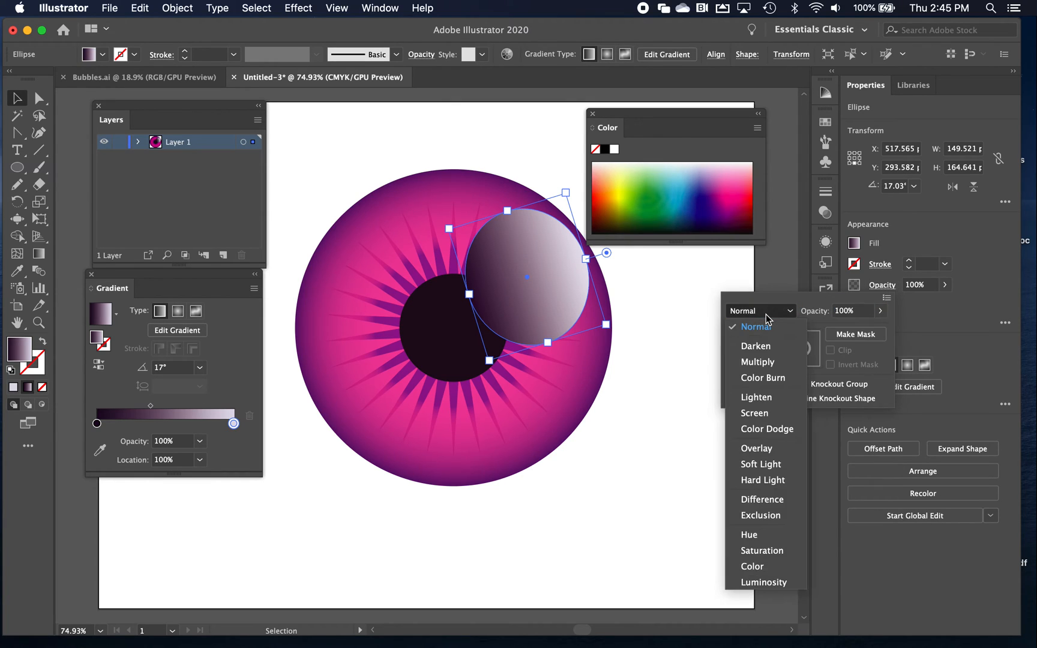
pyautogui.click(762, 413)
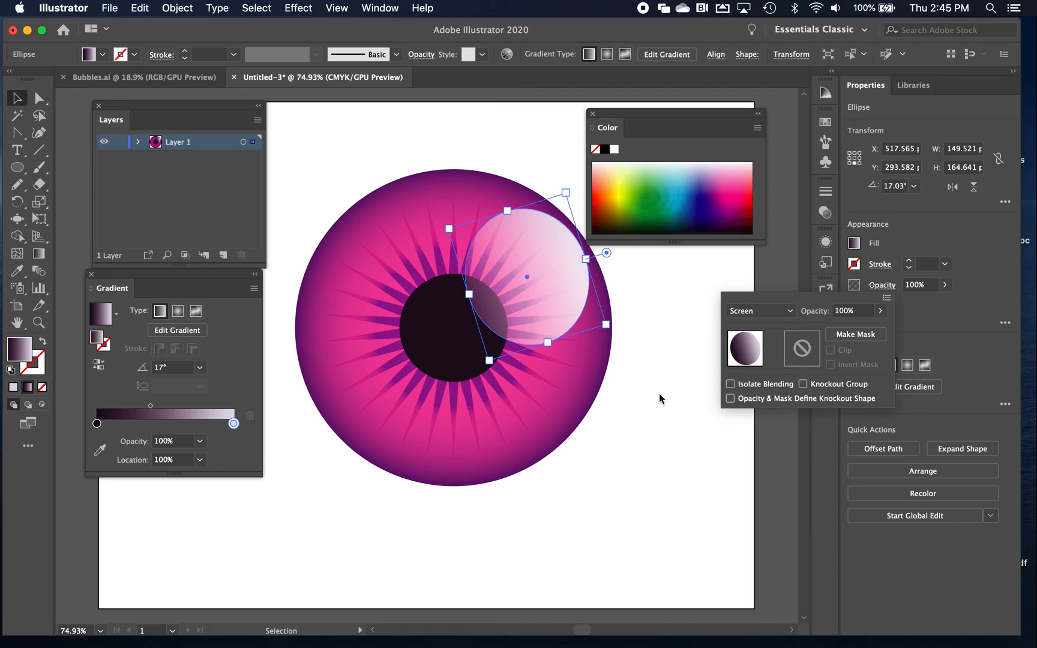
pyautogui.click(644, 450)
pyautogui.click(592, 472)
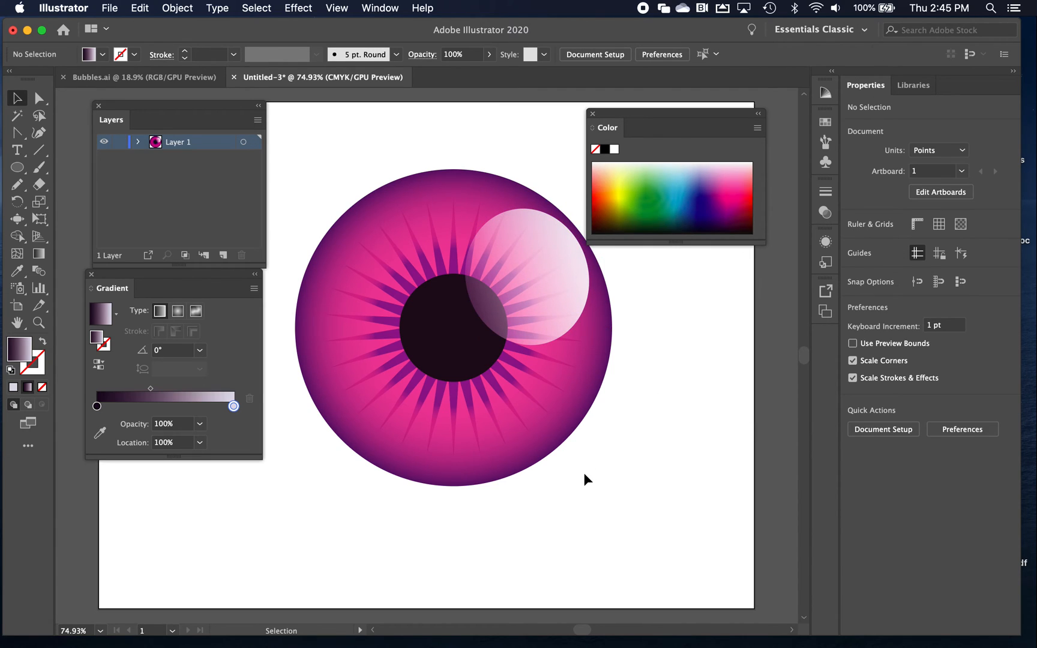
# Reduce the highlight ellipse's opacity to 64%
pyautogui.click(510, 273)
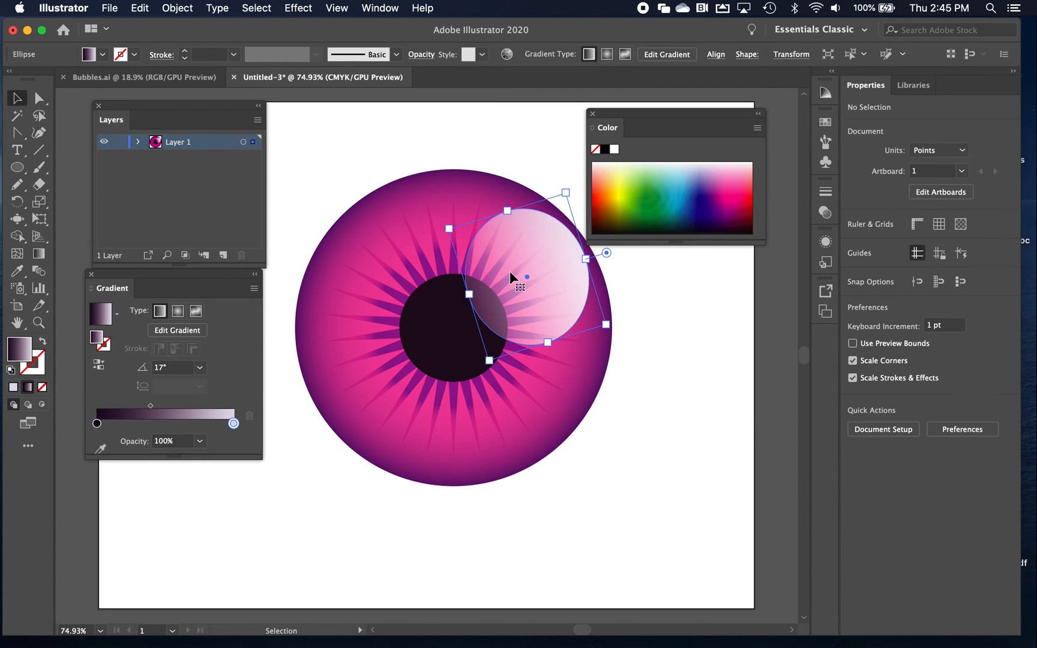
pyautogui.click(944, 285)
pyautogui.moveTo(944, 303); pyautogui.dragTo(923, 308)
pyautogui.click(641, 395)
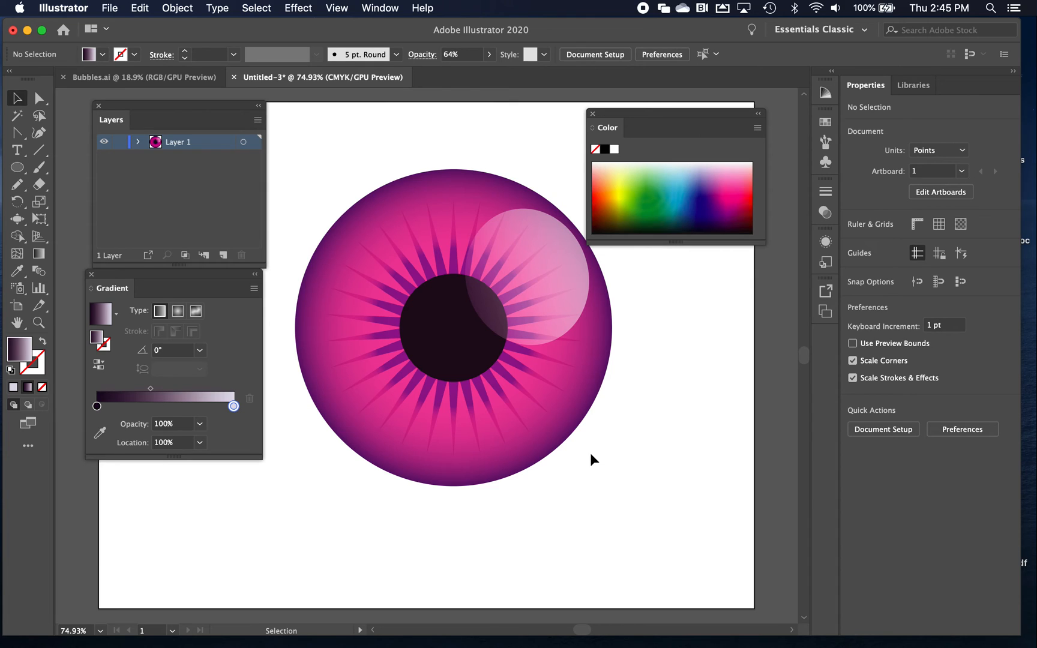
# Select all the shapes that make up the circular eye design
pyautogui.press('a')
pyautogui.press('v')
pyautogui.moveTo(283, 144); pyautogui.dragTo(661, 516)
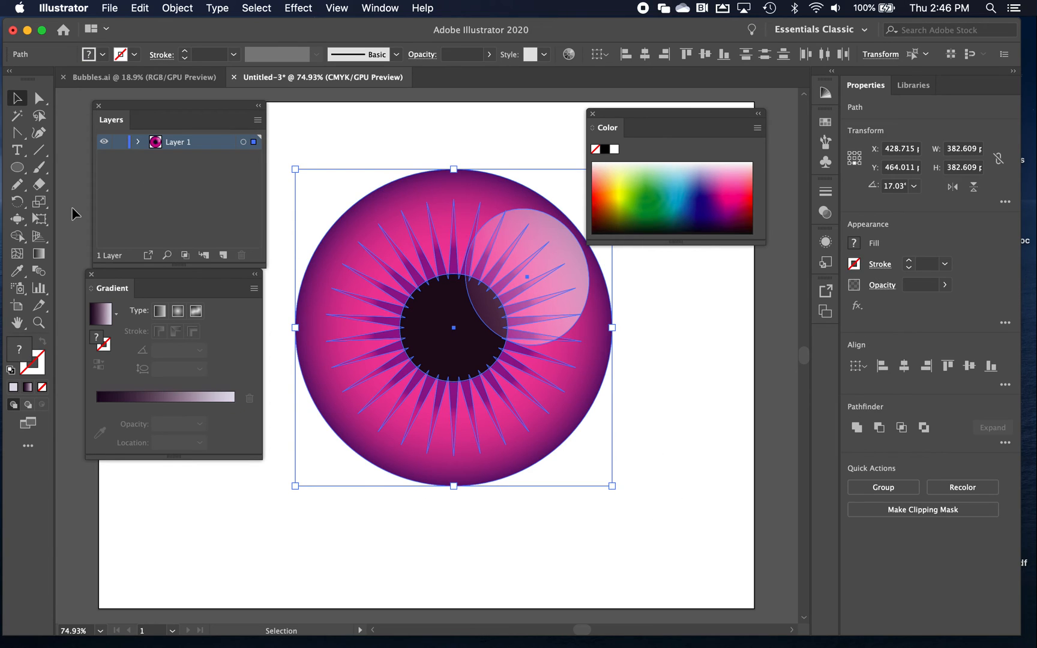
# Try a non-uniform scale of the selected artwork at 135.417% horizontal and -25% vertical, and undo it
pyautogui.doubleClick(36, 204)
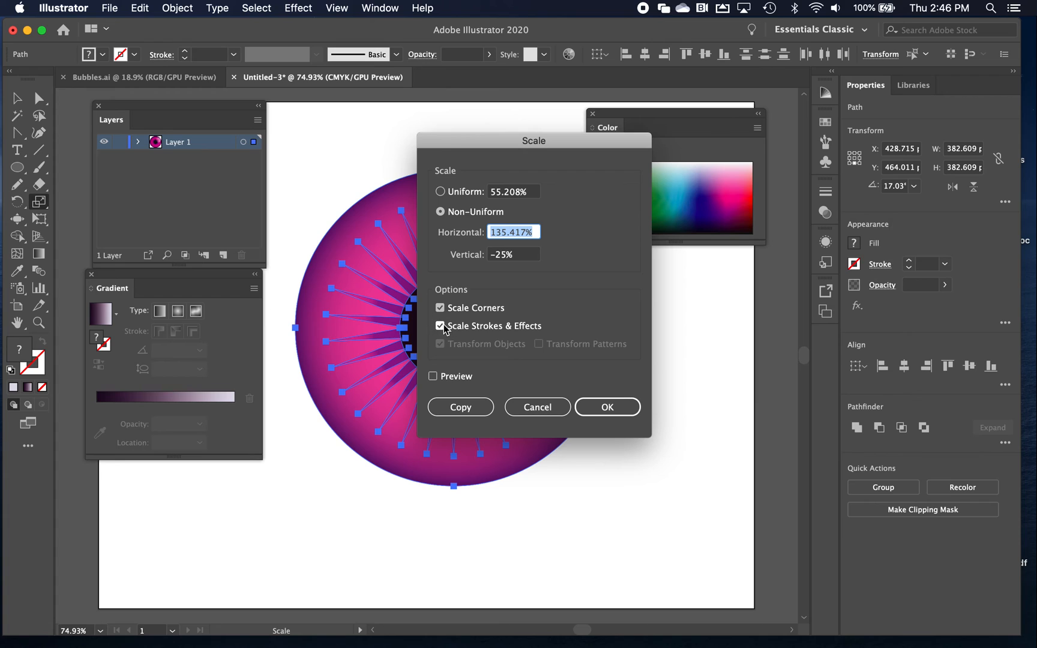
pyautogui.click(608, 406)
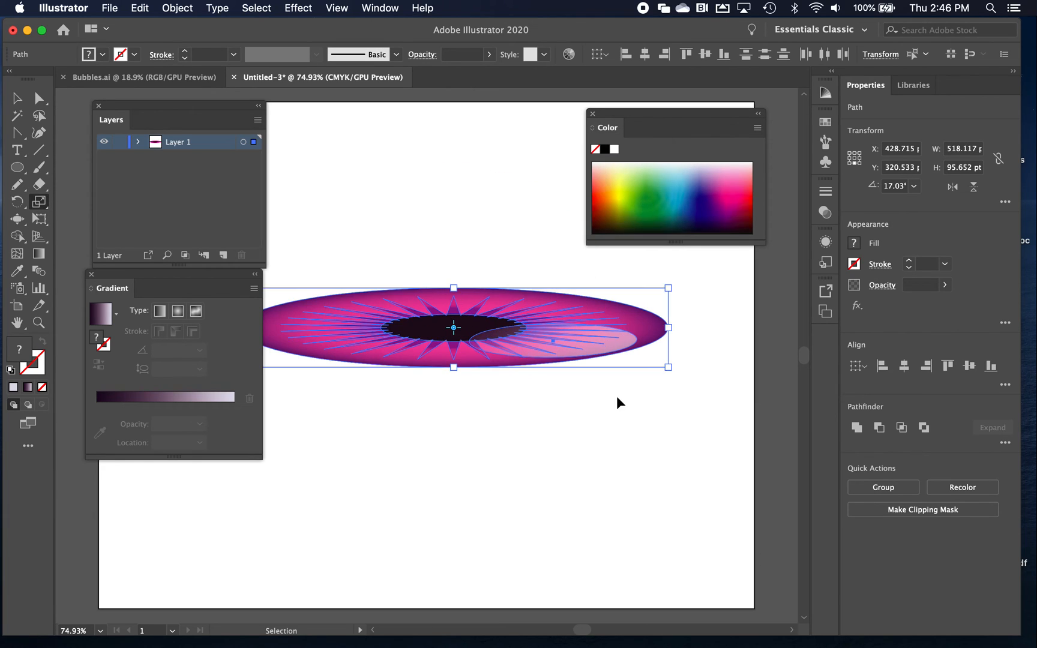
pyautogui.press('super+z')
pyautogui.press('v')
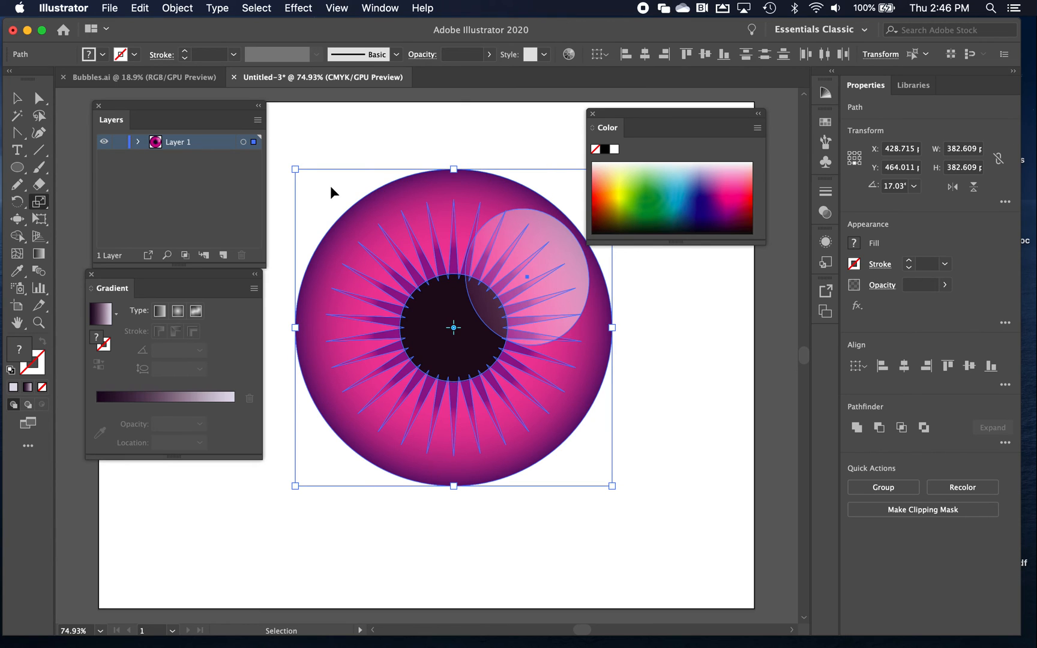
# Shrink the whole eye design proportionally to about 72 pt wide and high near the artboard's center, and deselect it
pyautogui.moveTo(295, 169); pyautogui.dragTo(419, 315)
pyautogui.press('s')
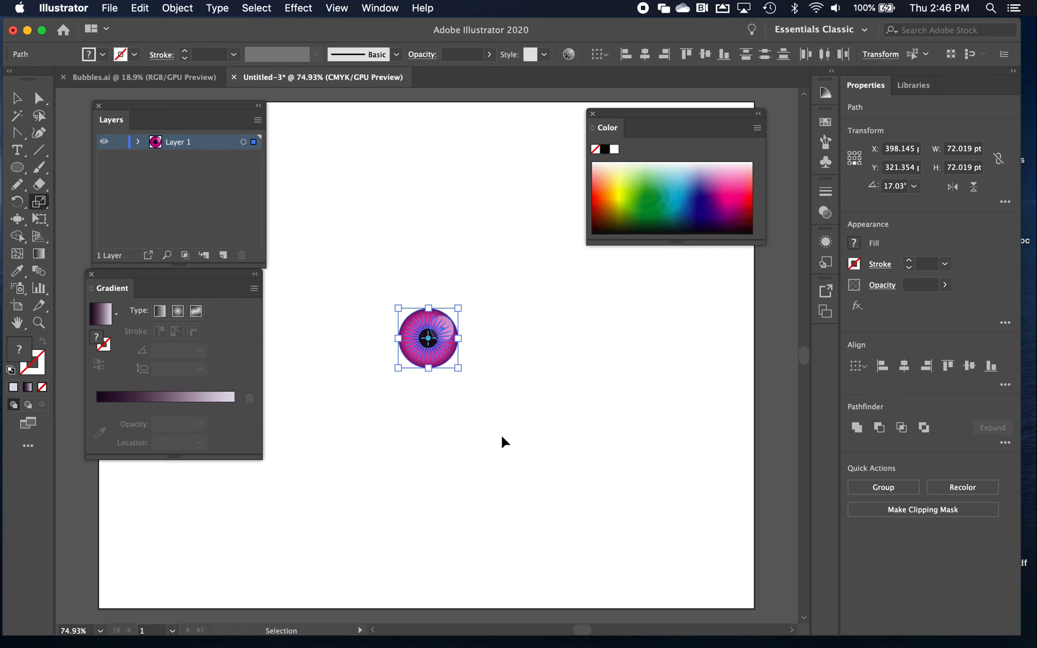
pyautogui.click(501, 435)
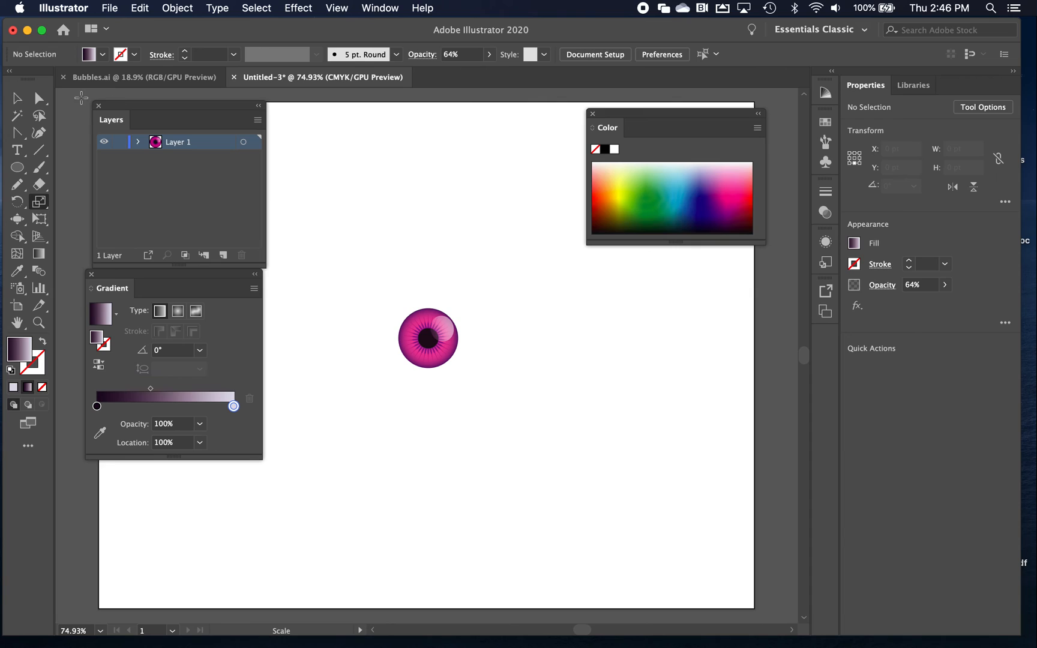
# Draw an ellipse about 257 by 158 pt outward from the iris center, with the default white fill and 1 pt black stroke
pyautogui.click(17, 167)
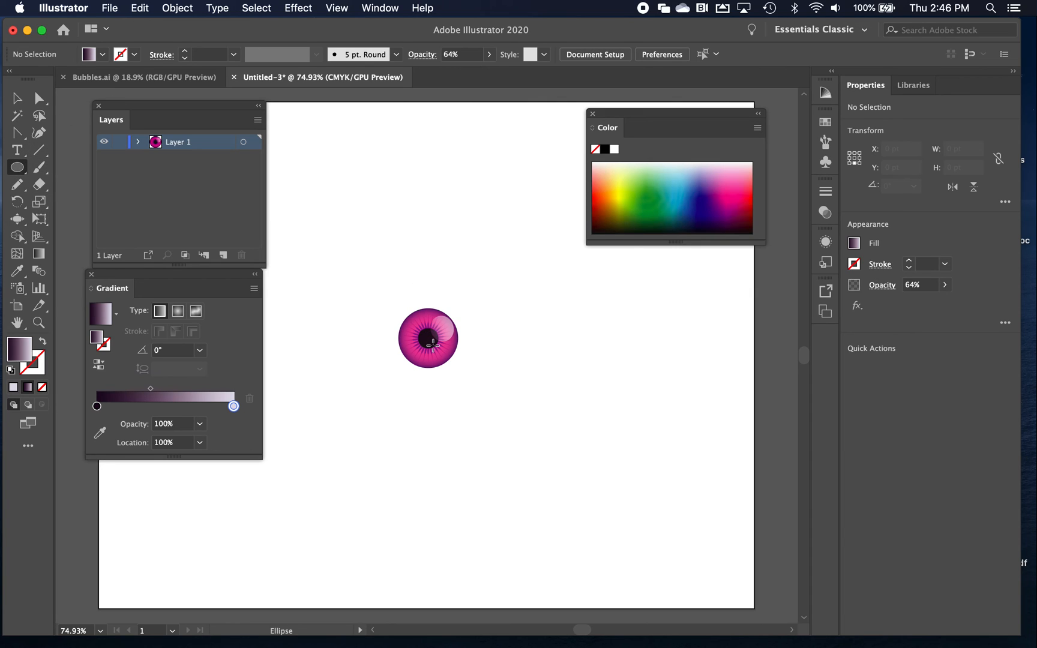
pyautogui.moveTo(427, 338); pyautogui.dragTo(533, 403)
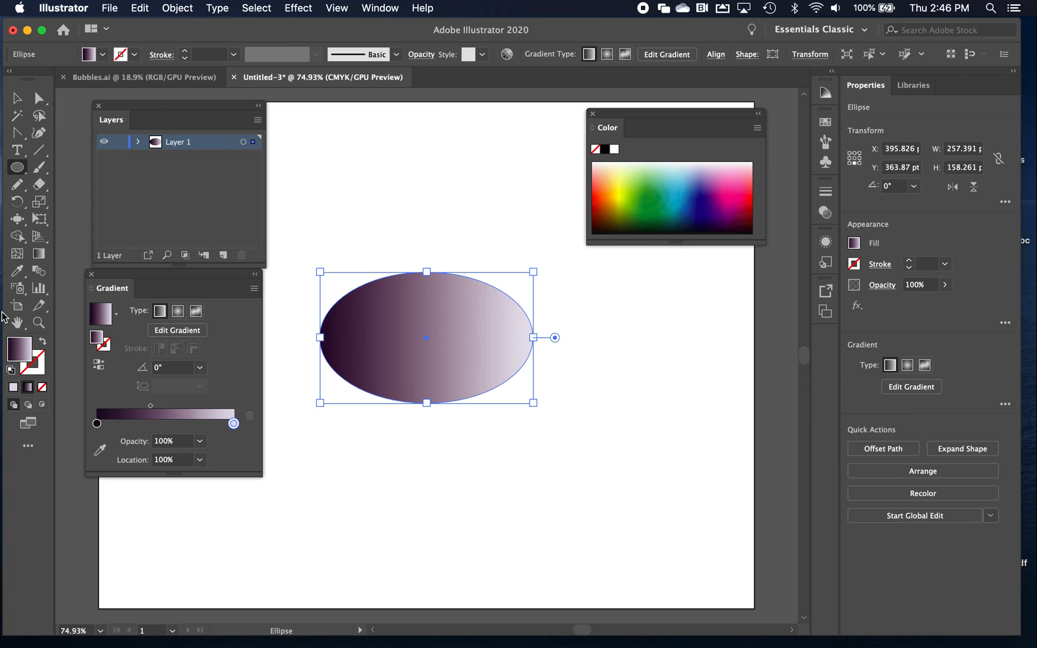
pyautogui.click(13, 387)
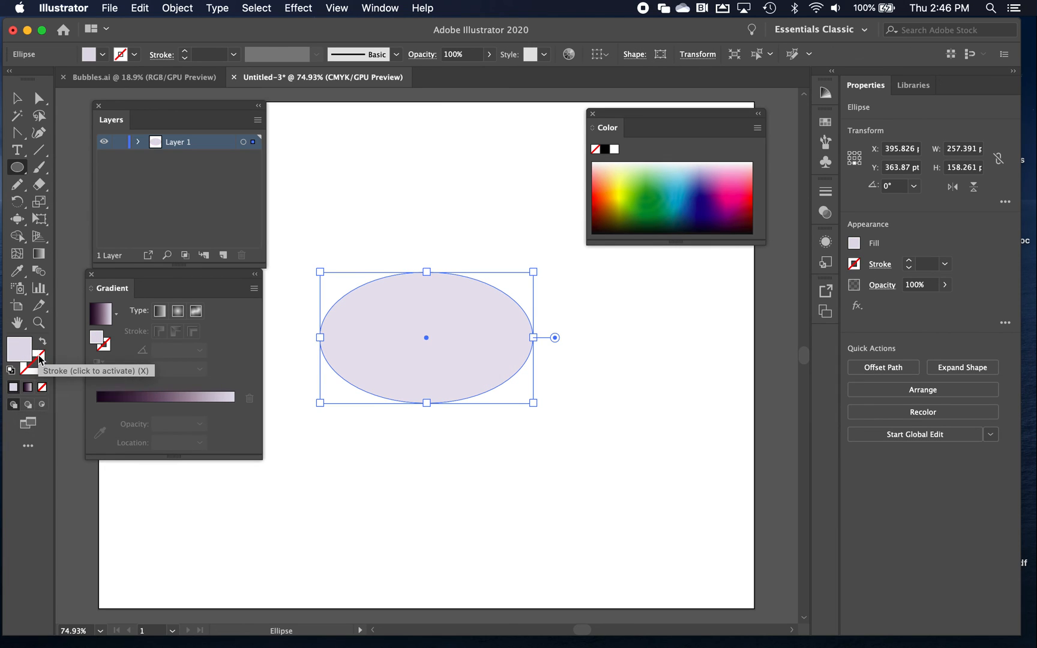
pyautogui.click(37, 361)
pyautogui.click(11, 372)
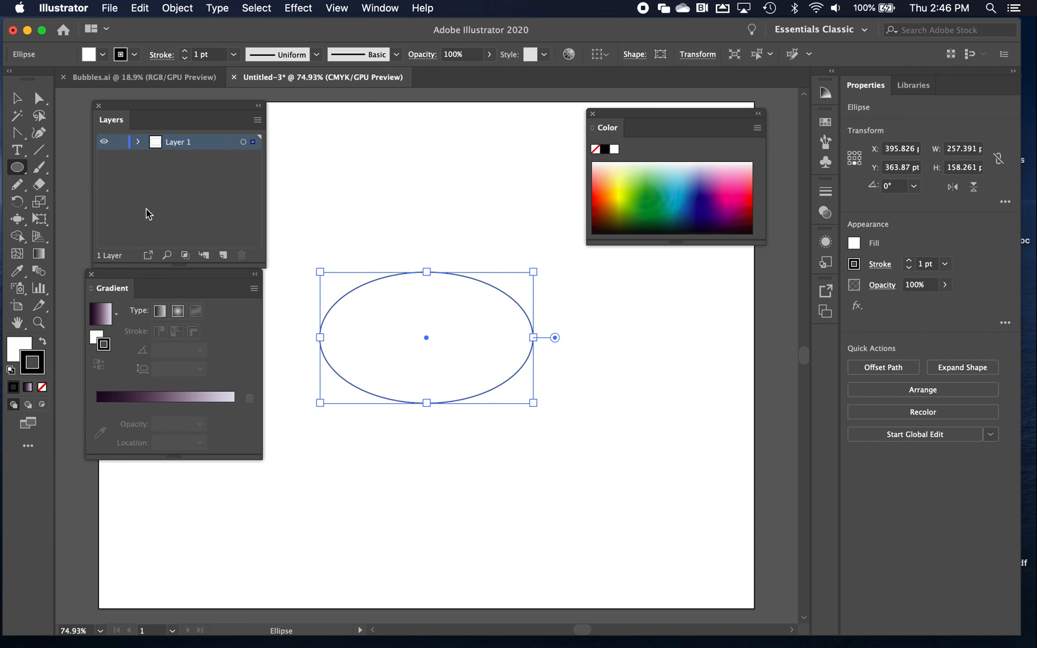
# Move the white ellipse beneath all the iris shapes and convert its left and right anchor points to sharp corners
pyautogui.click(138, 143)
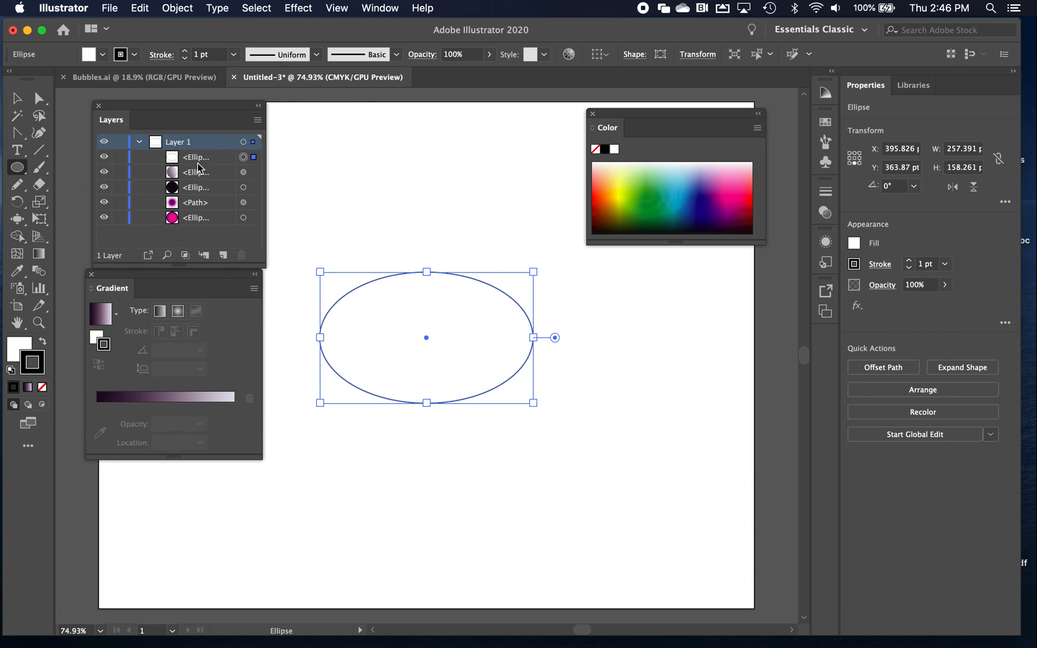
pyautogui.moveTo(201, 159); pyautogui.dragTo(195, 221)
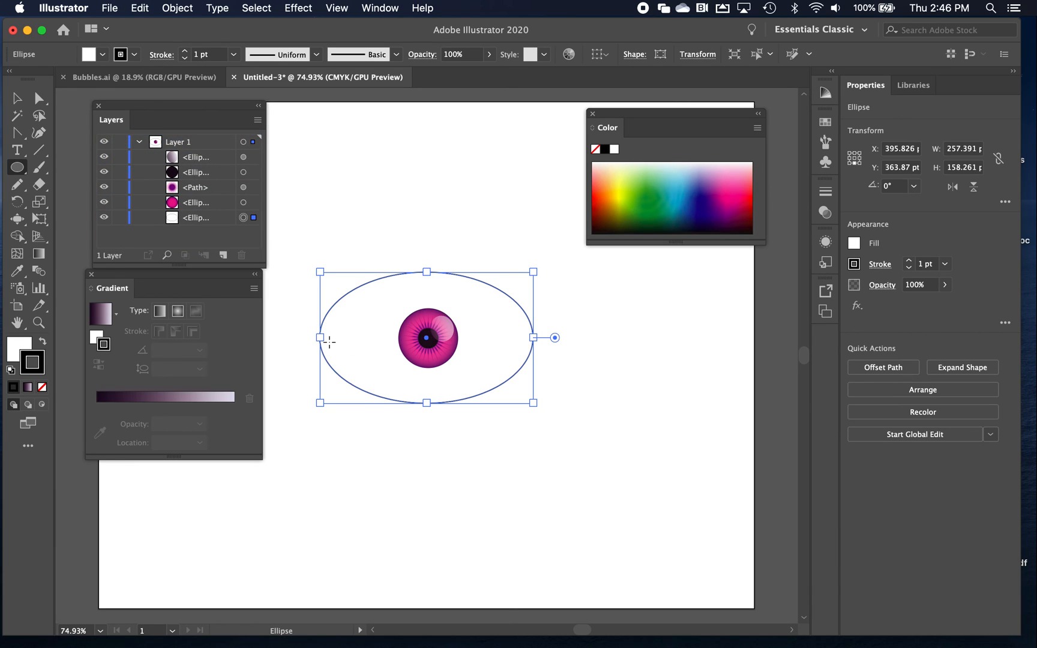
pyautogui.moveTo(17, 133); pyautogui.dragTo(62, 187)
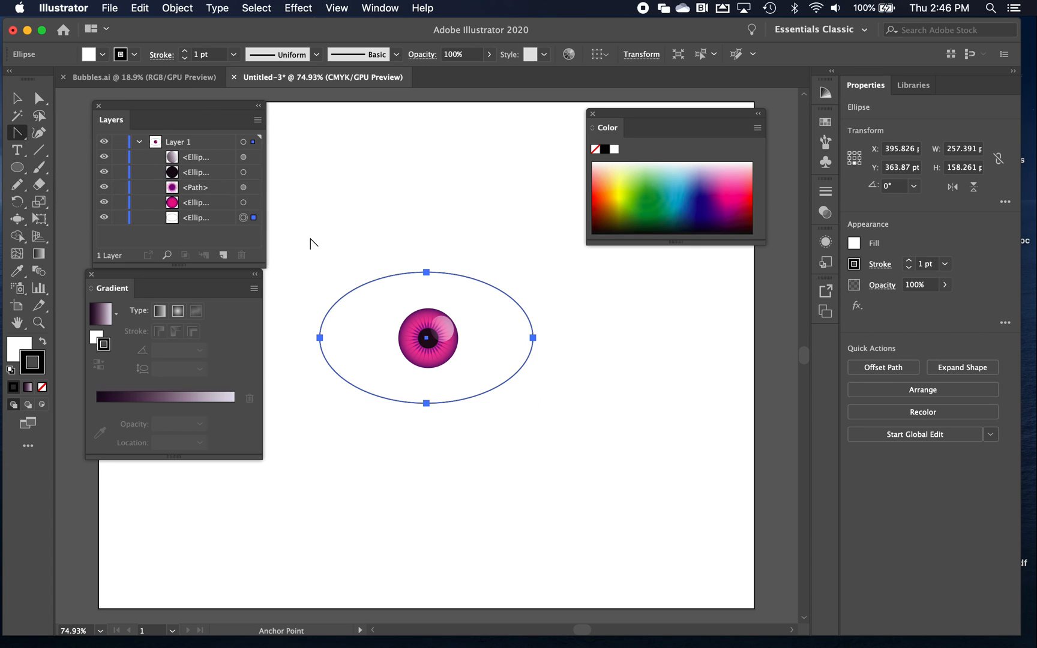
pyautogui.click(320, 338)
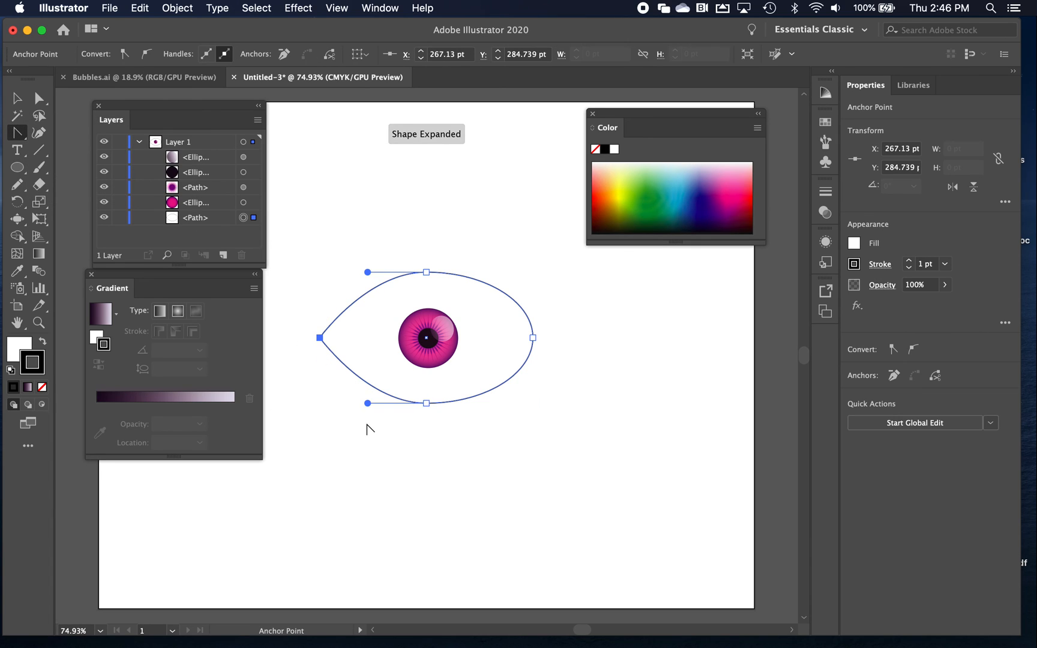
pyautogui.click(532, 338)
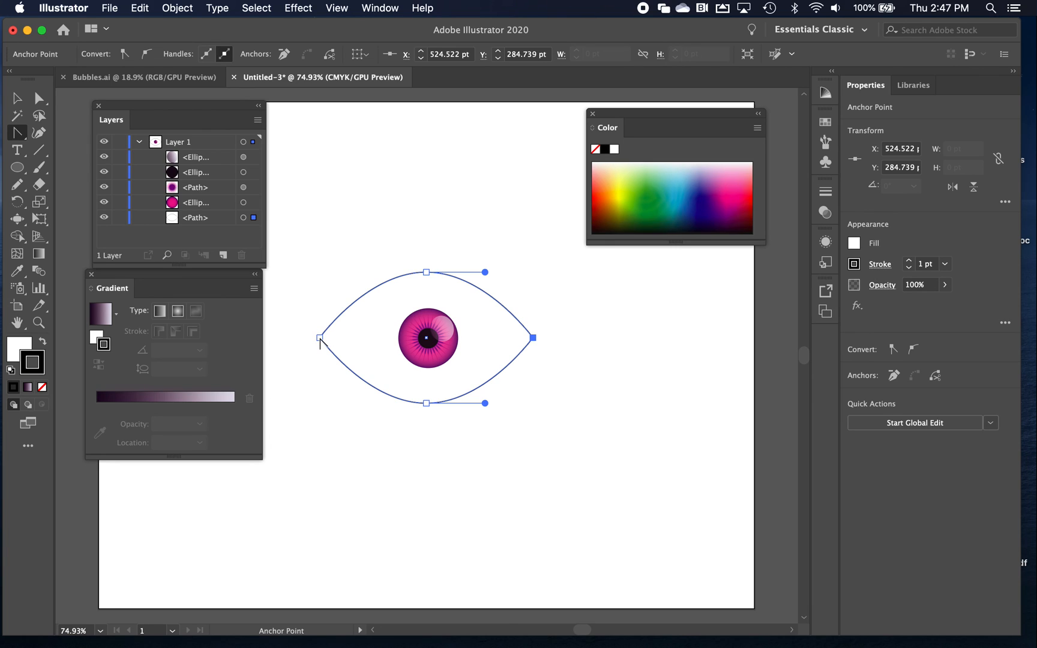
# Pull short direction handles from the eye outline's left and right anchor points, curving the right corner slightly downward, and deselect the outline
pyautogui.moveTo(320, 340); pyautogui.dragTo(322, 334)
pyautogui.moveTo(533, 340); pyautogui.dragTo(553, 345)
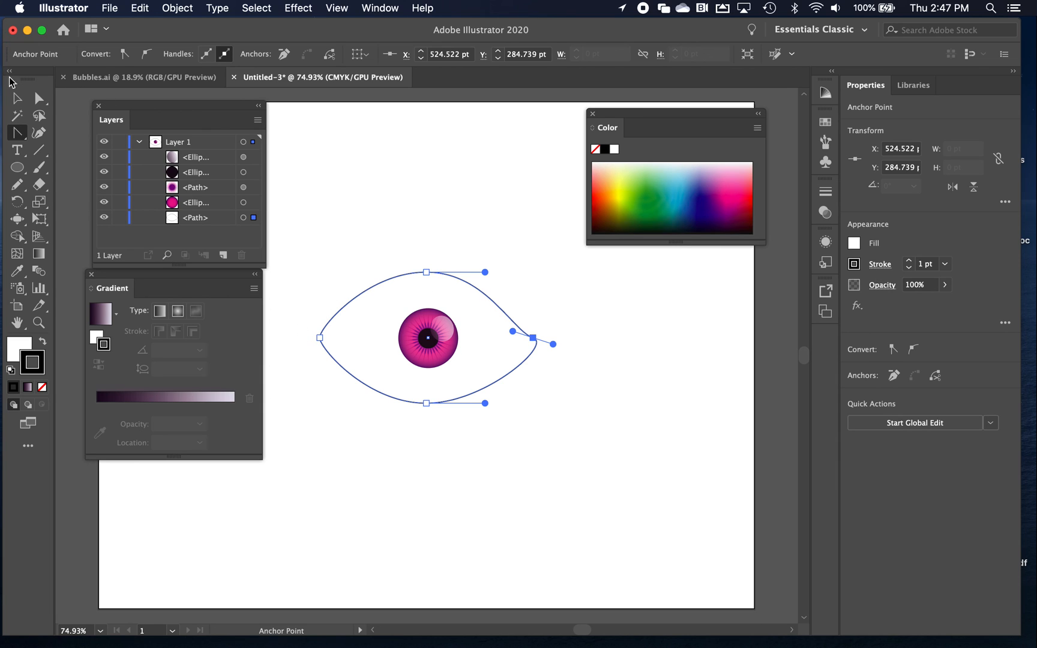
pyautogui.click(16, 99)
pyautogui.click(461, 243)
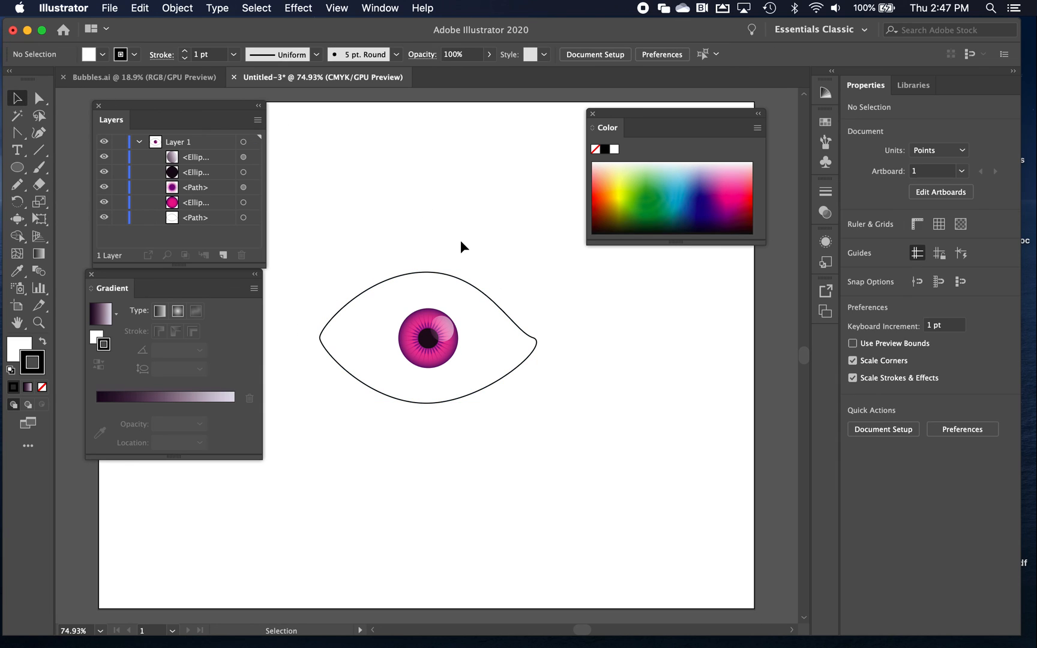